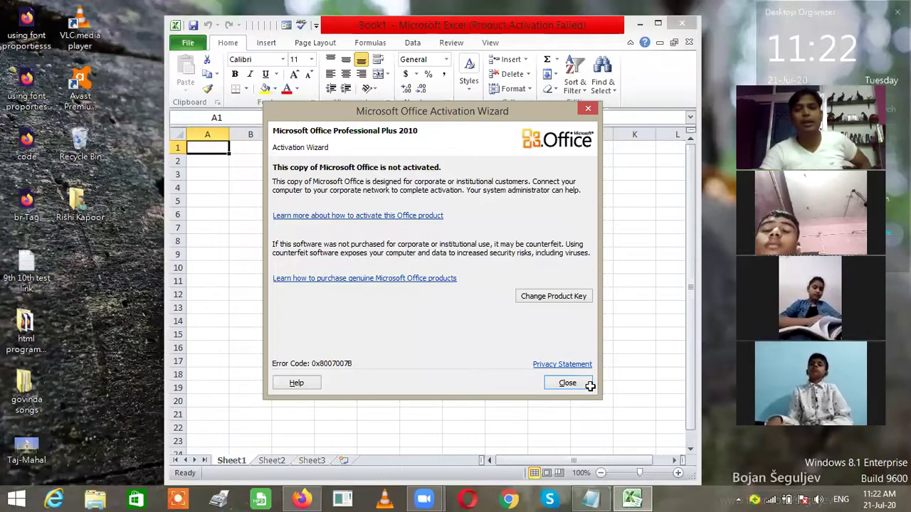
Dismiss the activation notice, and enter 2 in cell B2 and 4 in cell B3.
{"action": "left_click", "coordinate": [570, 382]}
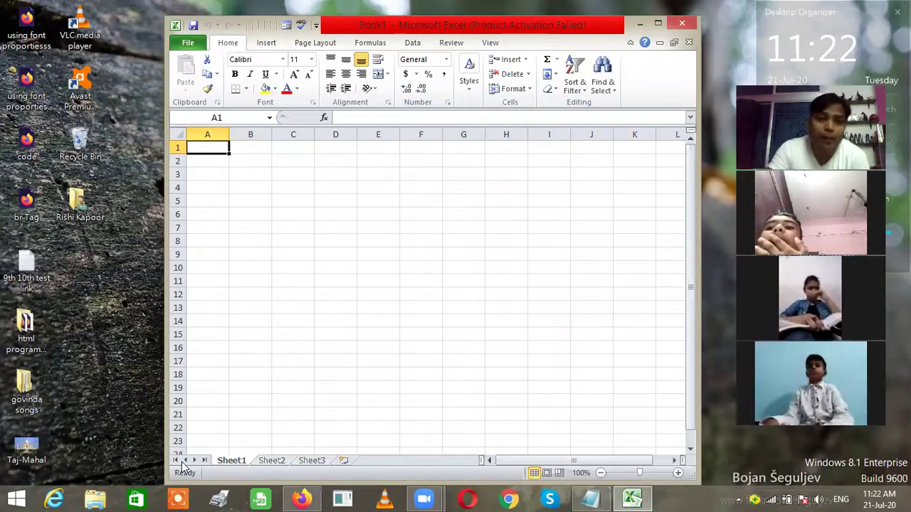
{"action": "left_click", "coordinate": [259, 161]}
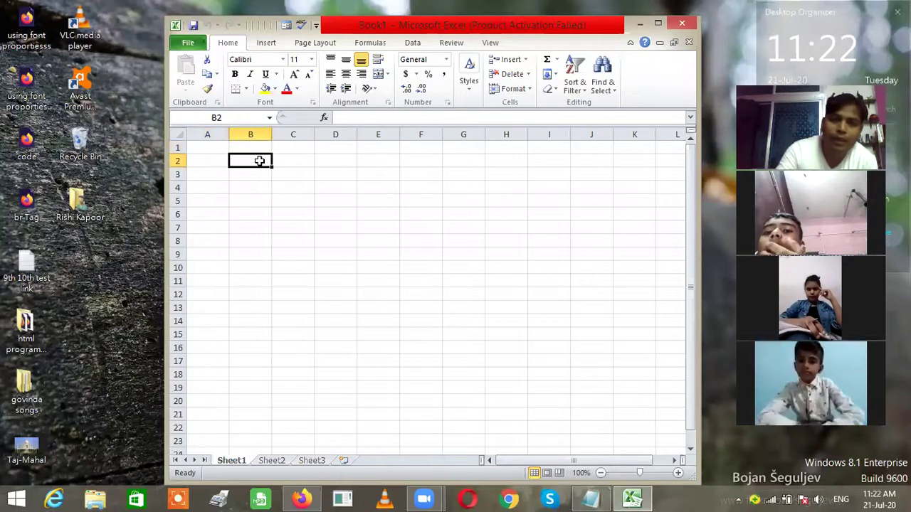
{"action": "type", "text": "2"}
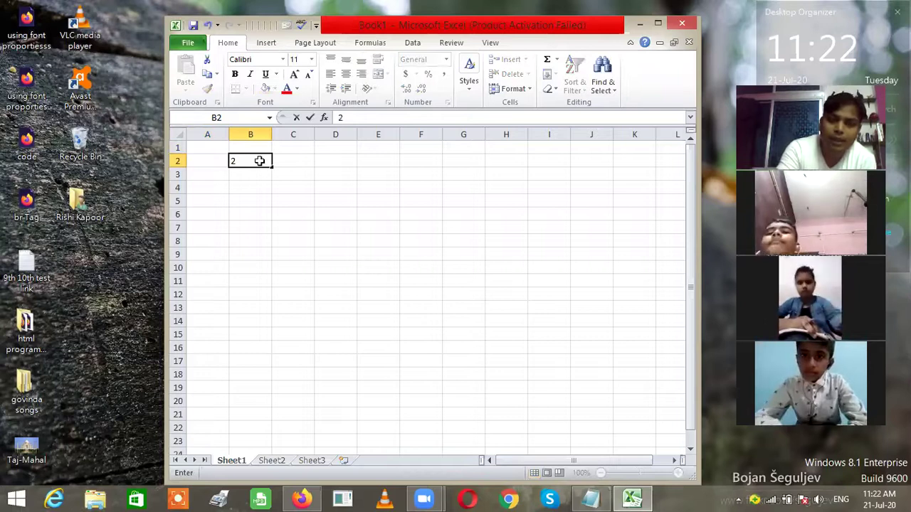
{"action": "key", "text": "Return"}
{"action": "type", "text": "4"}
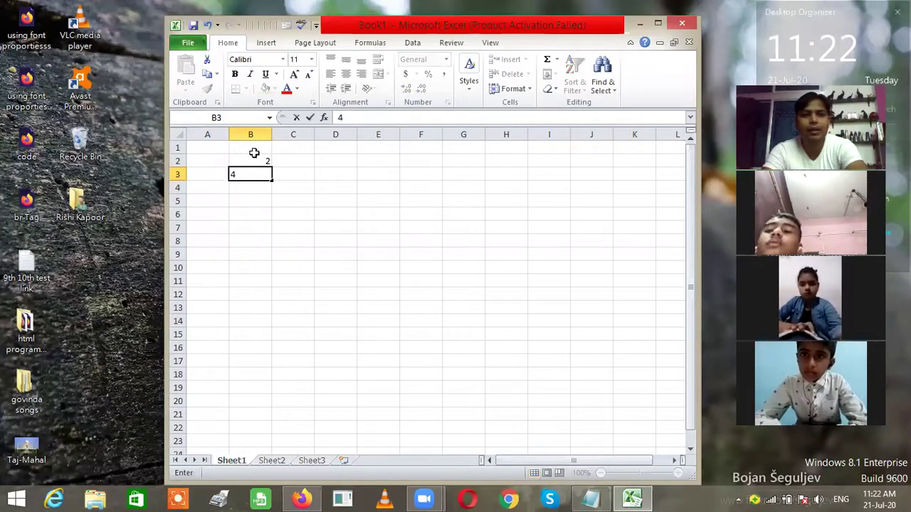
Extend the number series from B2:B3 down the column to B11.
{"action": "left_click_drag", "start_coordinate": [253, 153], "coordinate": [260, 173]}
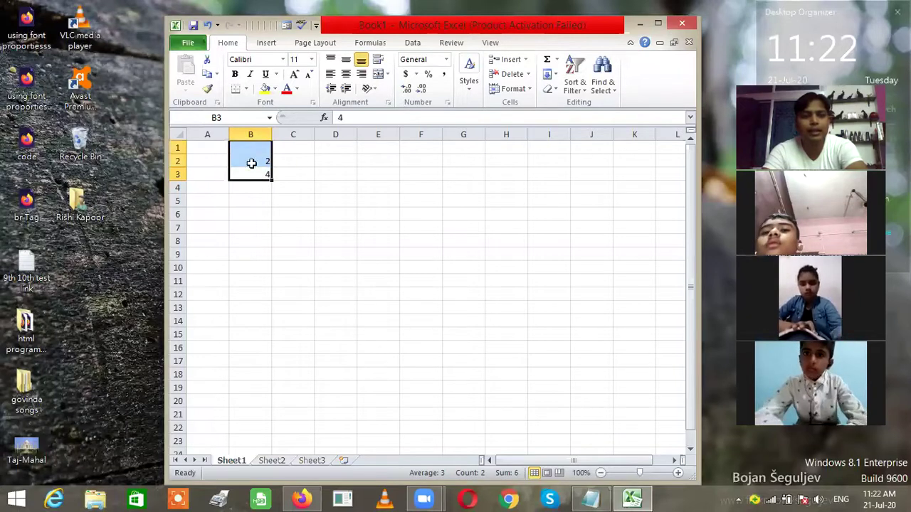
{"action": "left_click", "coordinate": [251, 163]}
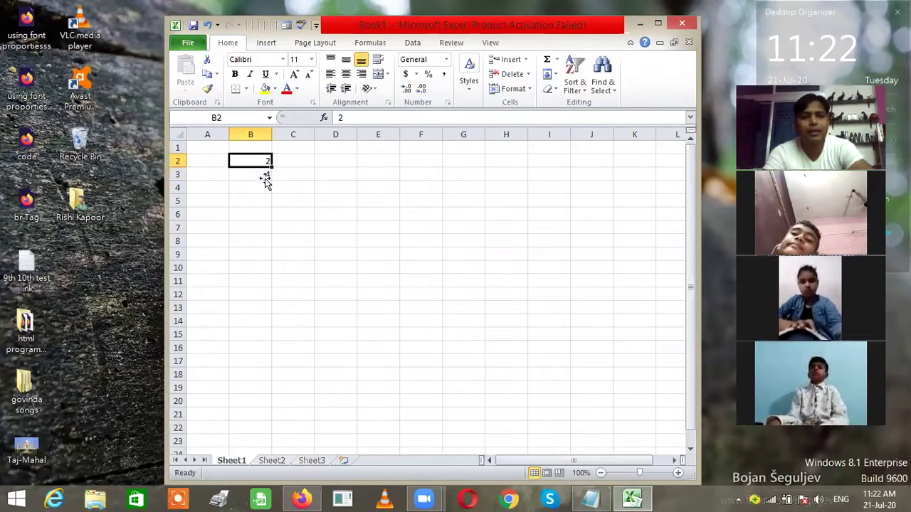
{"action": "left_click", "coordinate": [264, 177], "text": "shift"}
{"action": "left_click_drag", "start_coordinate": [272, 180], "coordinate": [272, 283]}
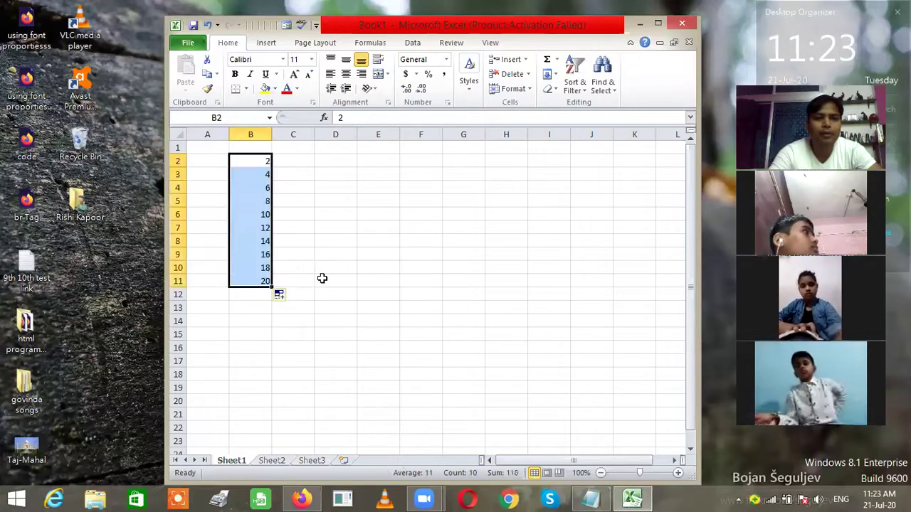
{"action": "left_click", "coordinate": [325, 279]}
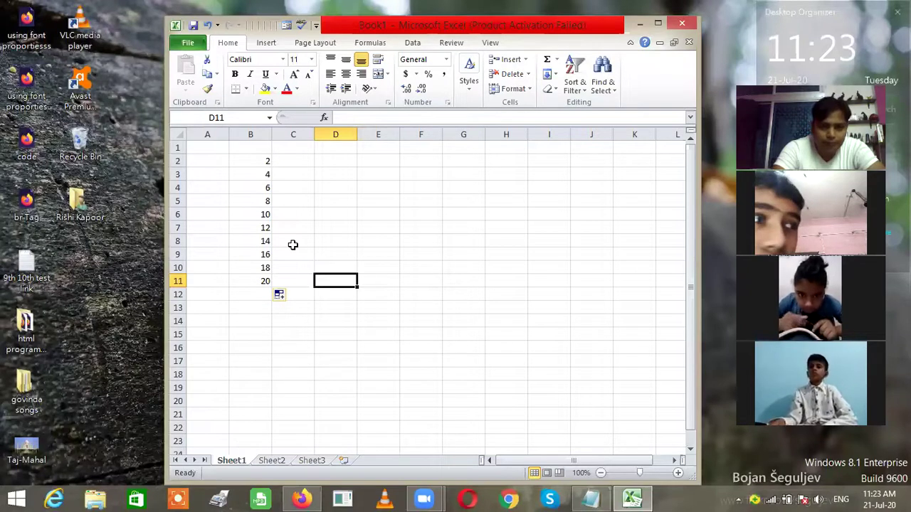
Enter 4 in C2 and extend the B2:C2 series across row 2 to K2.
{"action": "left_click", "coordinate": [290, 163]}
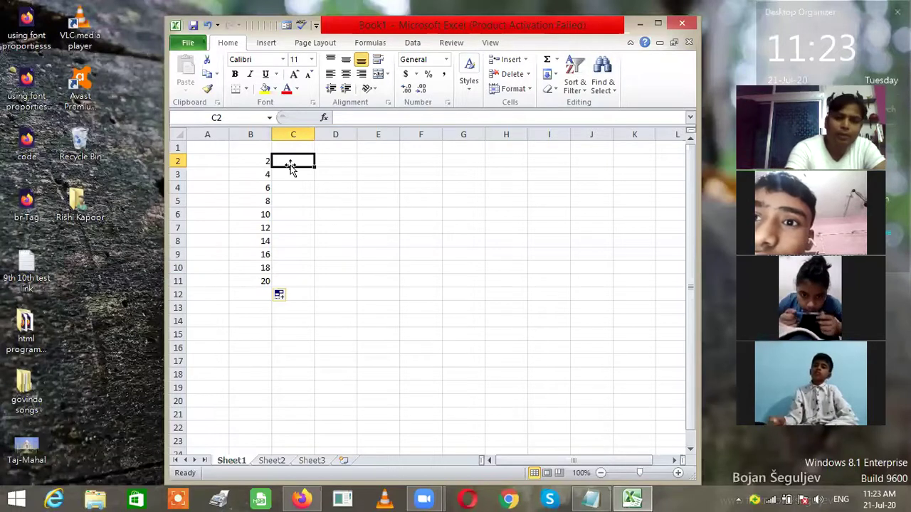
{"action": "type", "text": "4"}
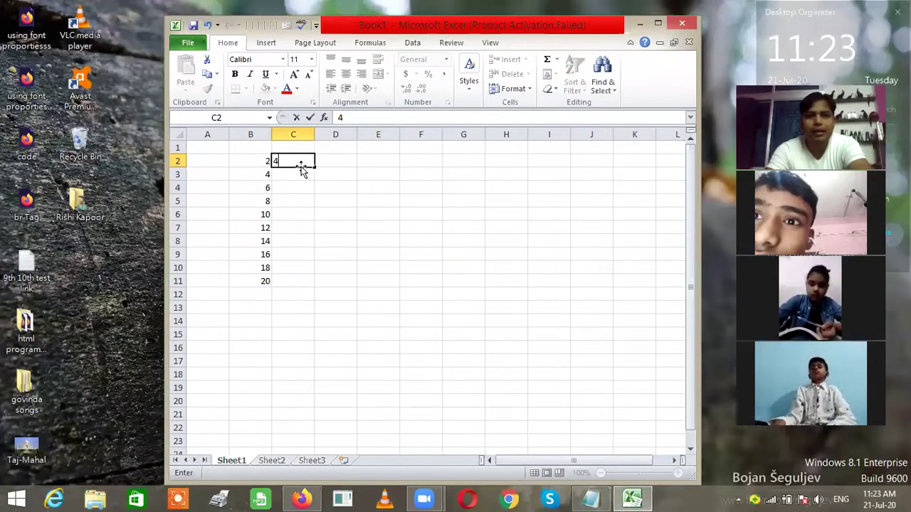
{"action": "left_click_drag", "start_coordinate": [250, 161], "coordinate": [645, 166]}
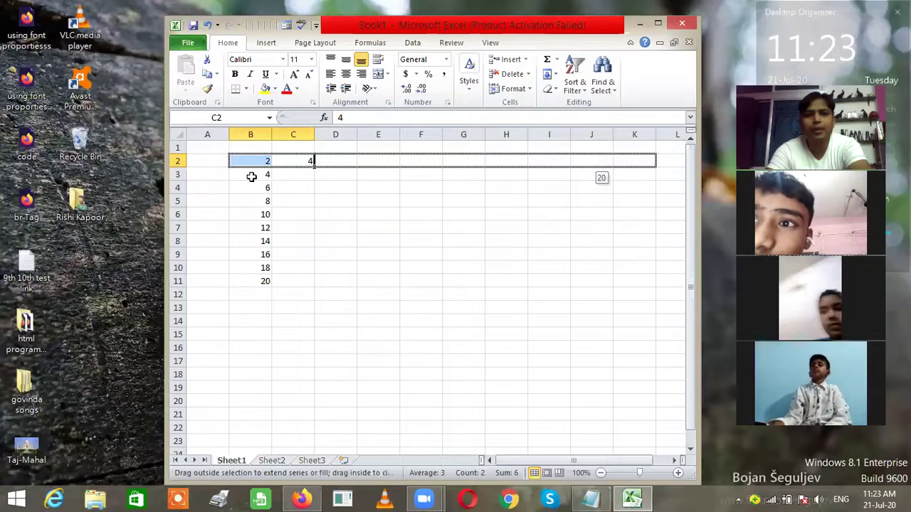
{"action": "key", "text": "Down"}
Enter 8 in C3 and extend the B3:C3 series across row 3 to K3.
{"action": "left_click", "coordinate": [302, 177]}
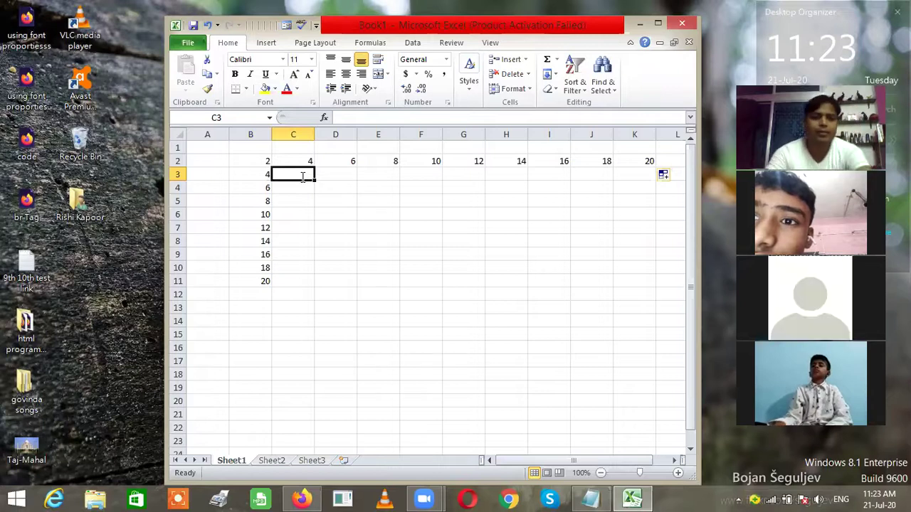
{"action": "type", "text": "8"}
{"action": "left_click_drag", "start_coordinate": [269, 176], "coordinate": [298, 189]}
{"action": "key", "text": "Down"}
Enter 12 in C4 and extend the B4:C4 series across row 4 to K4.
{"action": "left_click", "coordinate": [299, 188]}
{"action": "type", "text": "12"}
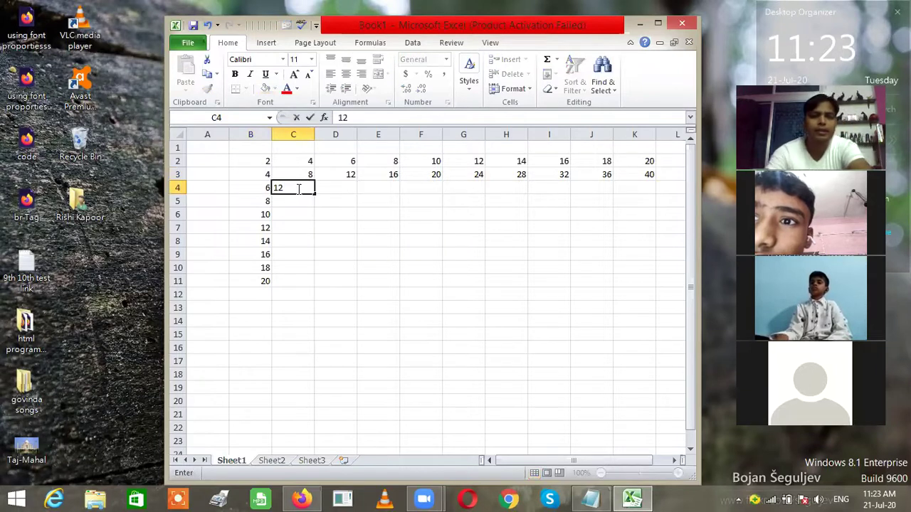
{"action": "left_click_drag", "start_coordinate": [254, 189], "coordinate": [311, 189]}
{"action": "left_click_drag", "start_coordinate": [649, 201], "coordinate": [647, 197]}
Enter 16 in C5 and extend the B5:C5 series across row 5 to K5.
{"action": "left_click", "coordinate": [250, 202]}
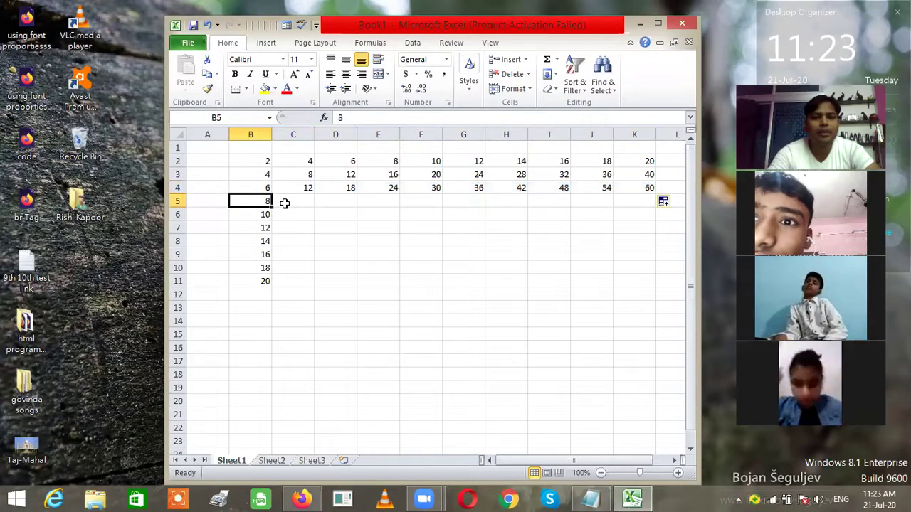
{"action": "left_click", "coordinate": [284, 204]}
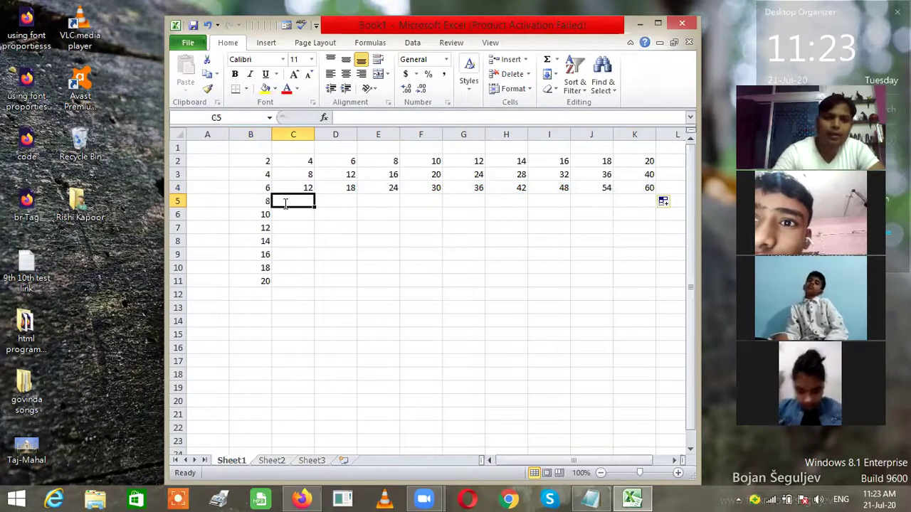
{"action": "type", "text": "16"}
{"action": "left_click_drag", "start_coordinate": [285, 204], "coordinate": [642, 211]}
Try to fill row 6 across to K6 from the single cell B6, and undo that fill.
{"action": "left_click", "coordinate": [267, 215]}
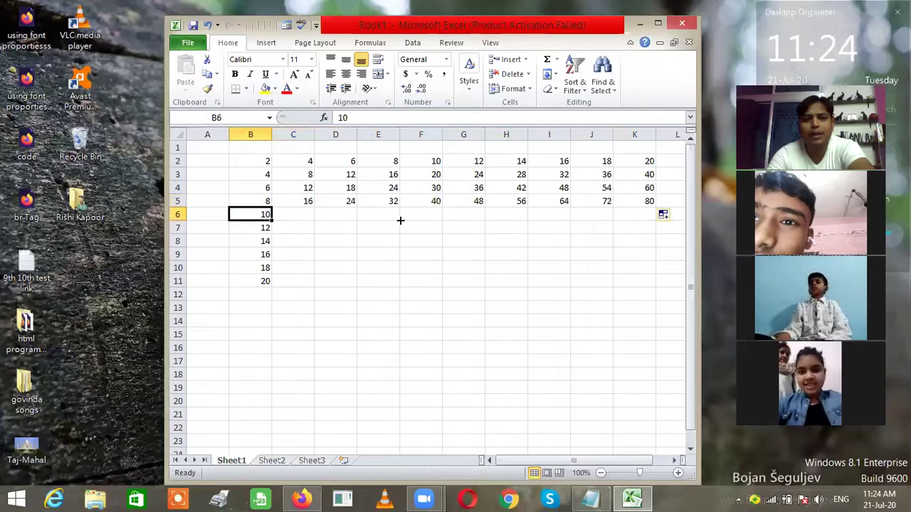
{"action": "left_click_drag", "start_coordinate": [271, 221], "coordinate": [643, 221]}
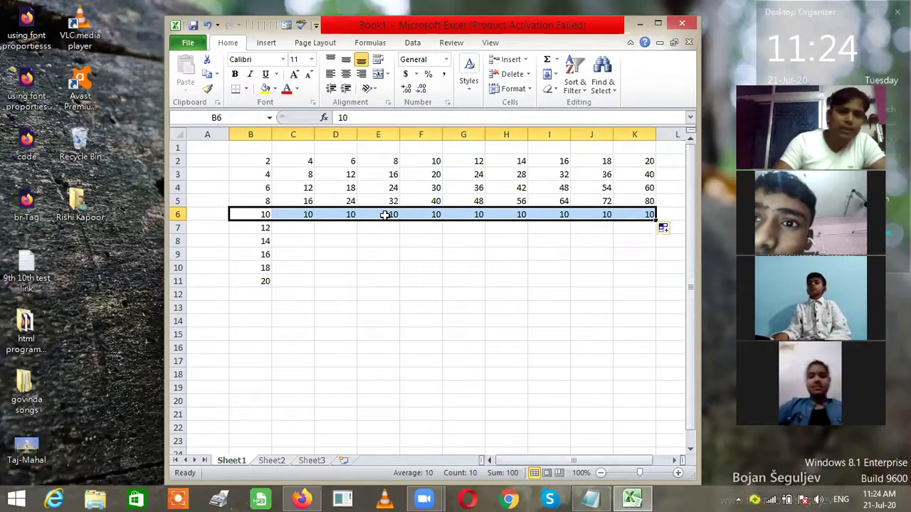
{"action": "key", "text": "ctrl+z"}
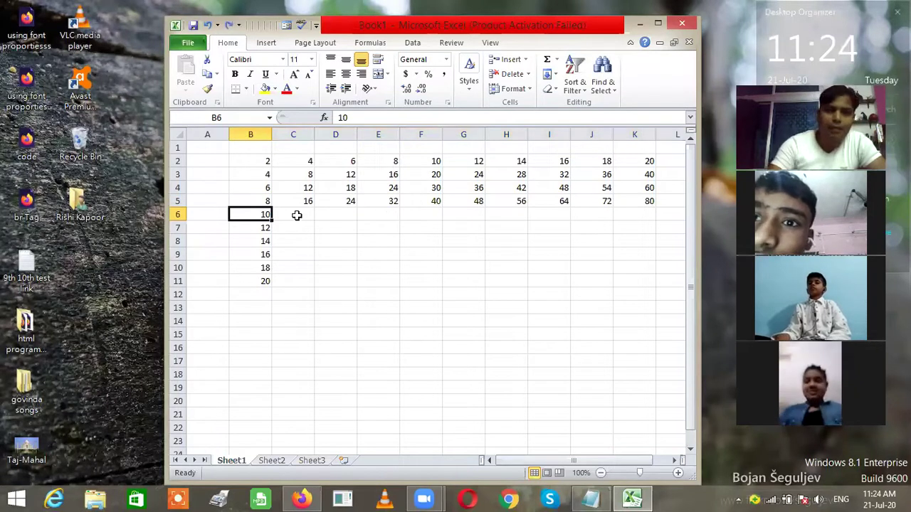
Enter 20 in C6 and extend the B6:C6 series across row 6 to K6.
{"action": "left_click", "coordinate": [297, 215]}
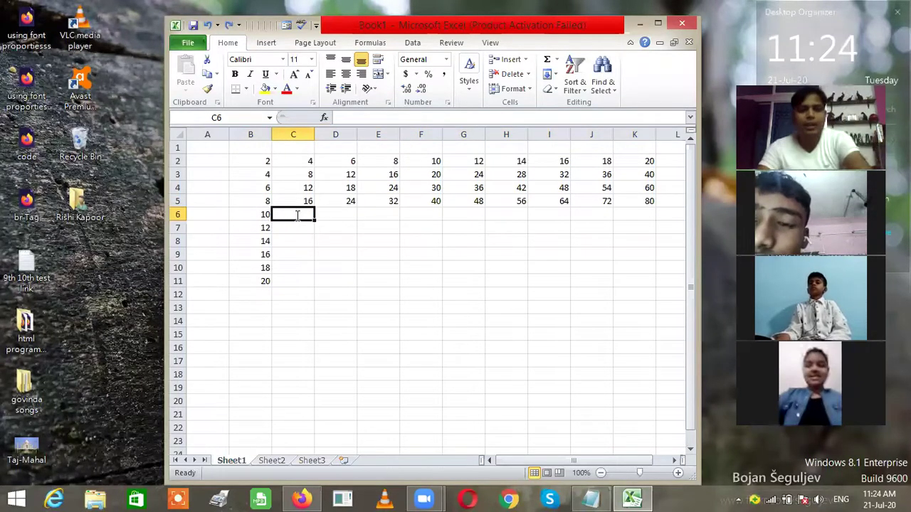
{"action": "type", "text": "20"}
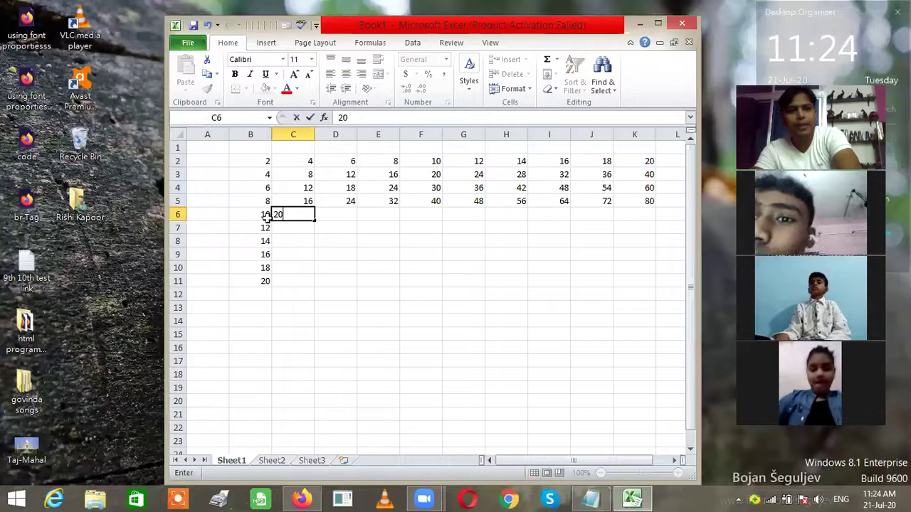
{"action": "left_click_drag", "start_coordinate": [301, 217], "coordinate": [256, 216]}
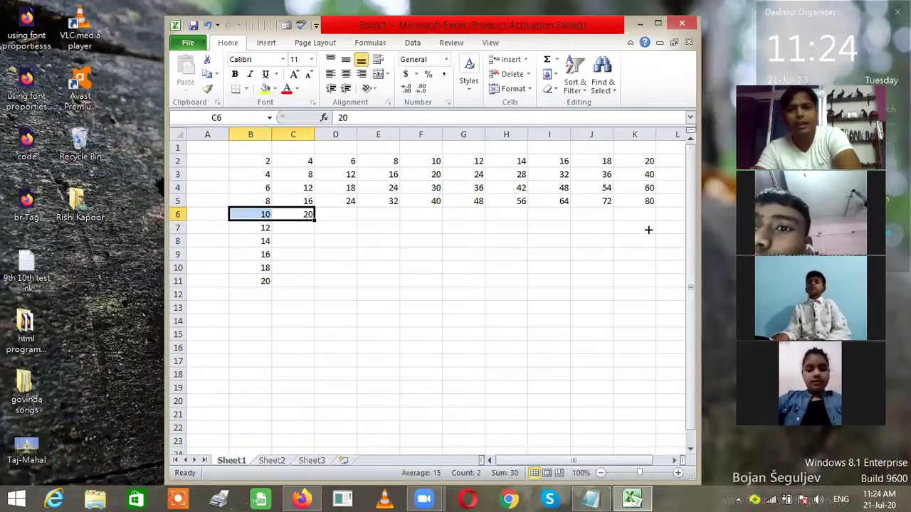
{"action": "left_click_drag", "start_coordinate": [648, 230], "coordinate": [648, 228]}
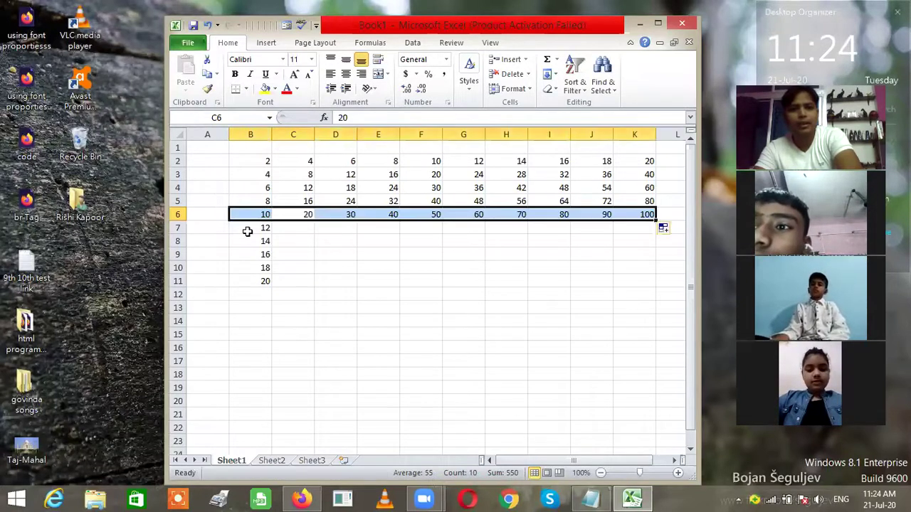
Enter 24 in C7 and extend the B7:C7 series across row 7 to K7.
{"action": "left_click", "coordinate": [251, 234]}
{"action": "left_click", "coordinate": [292, 229]}
{"action": "type", "text": "24"}
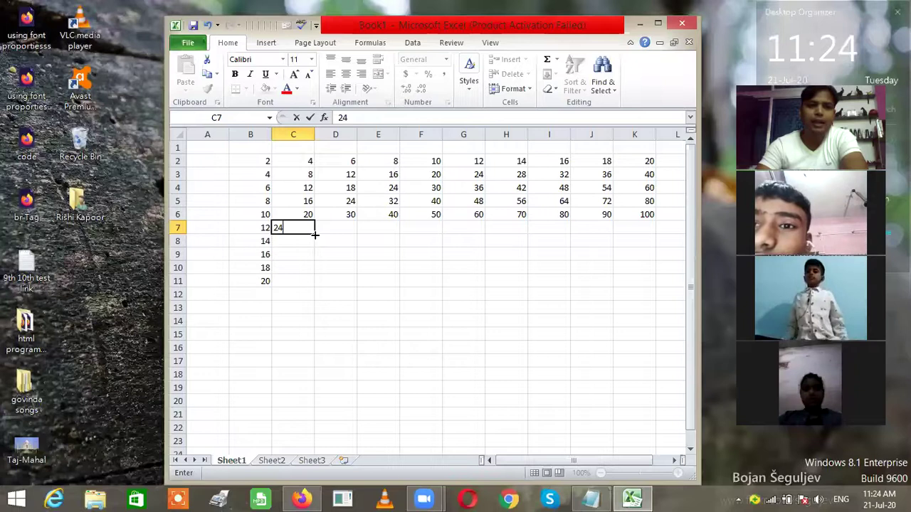
{"action": "key", "text": "shift+Left"}
{"action": "left_click_drag", "start_coordinate": [578, 236], "coordinate": [653, 33]}
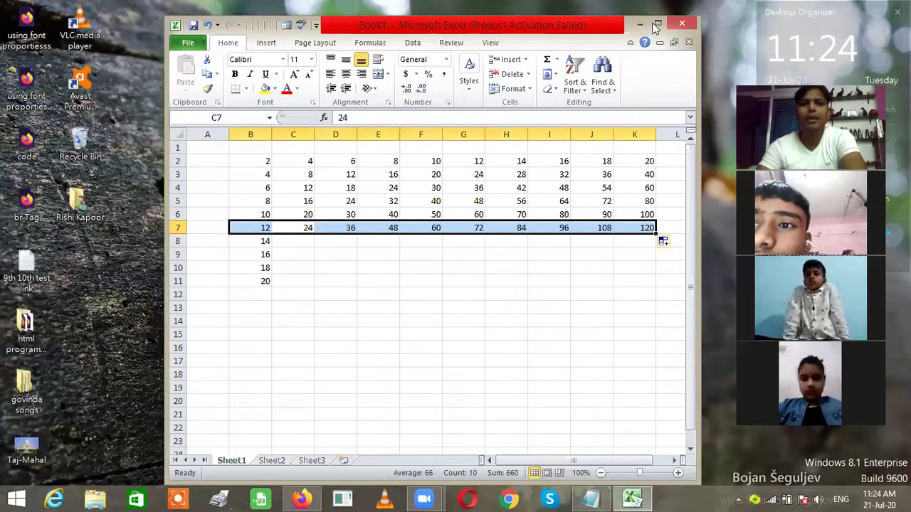
Maximize the window, enter 28 in C8 and extend the B8:C8 series across row 8 to K8.
{"action": "key", "text": "super+Up"}
{"action": "left_click", "coordinate": [121, 224]}
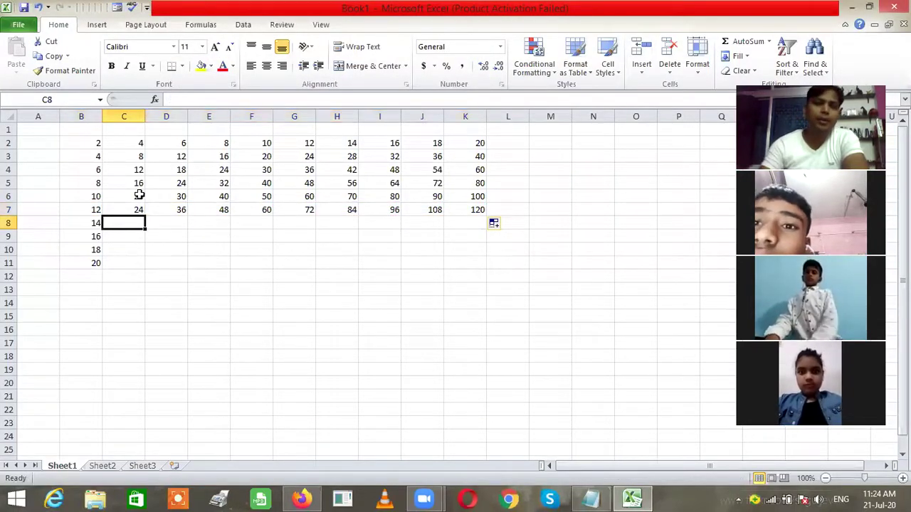
{"action": "type", "text": "28"}
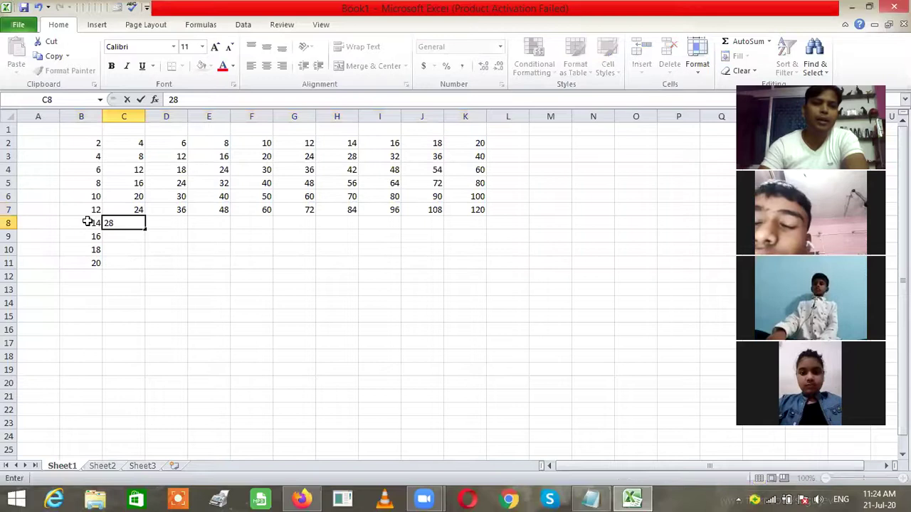
{"action": "left_click", "coordinate": [91, 235]}
{"action": "key", "text": "Up"}
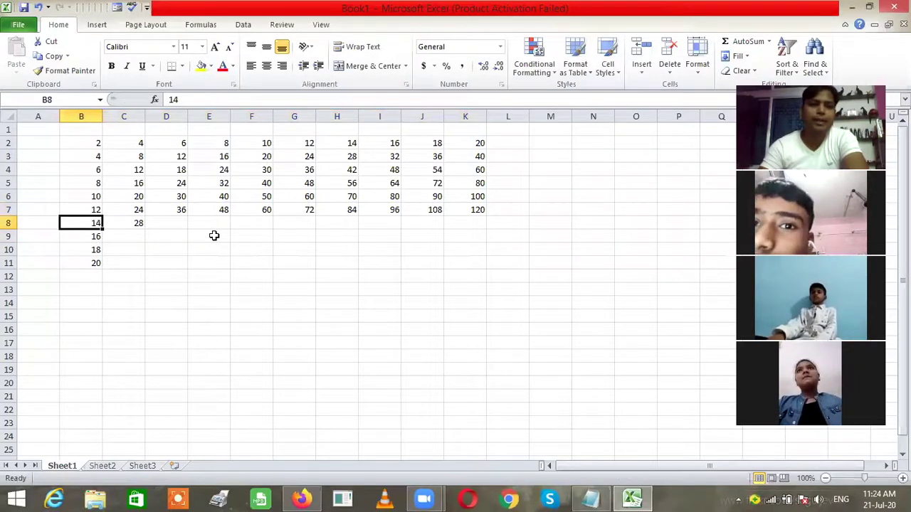
{"action": "key", "text": "shift+Right"}
{"action": "left_click_drag", "start_coordinate": [145, 230], "coordinate": [482, 221]}
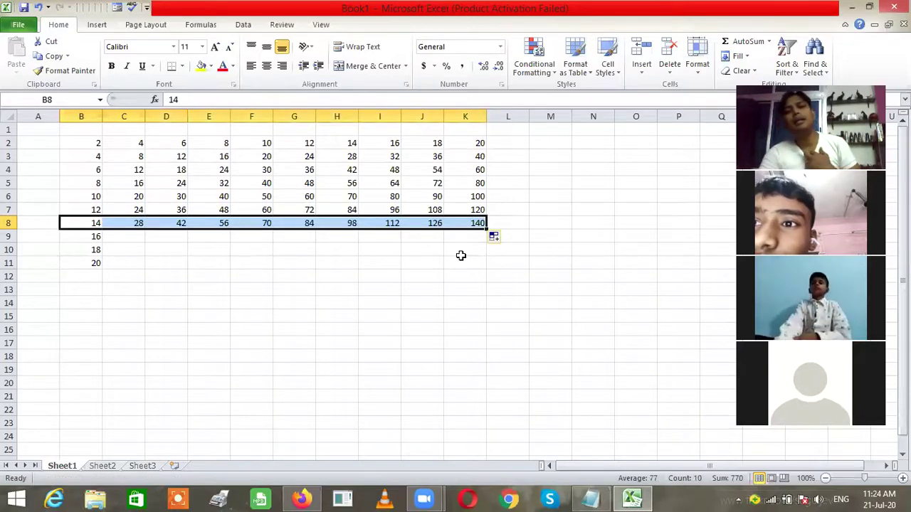
Enter 32 in C9 and extend the B9:C9 series across row 9 to K9.
{"action": "left_click", "coordinate": [116, 237]}
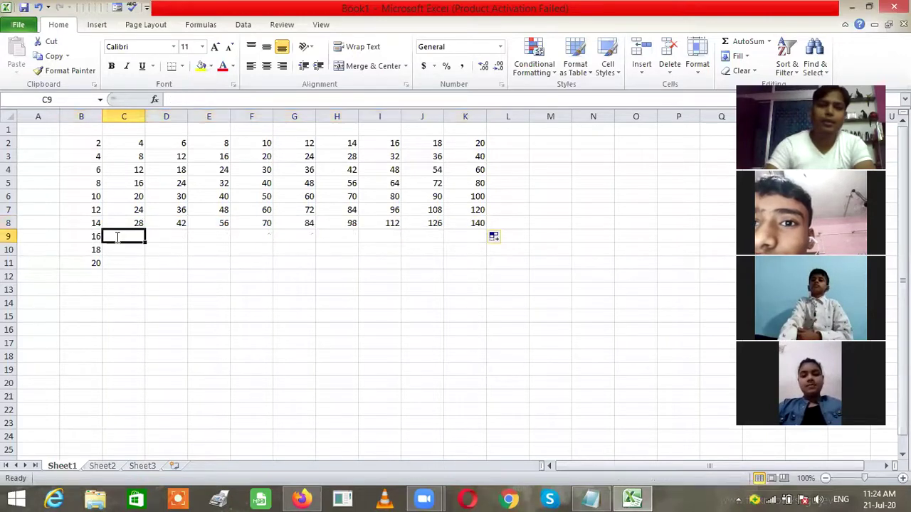
{"action": "type", "text": "32"}
{"action": "left_click", "coordinate": [94, 235]}
{"action": "left_click", "coordinate": [134, 236]}
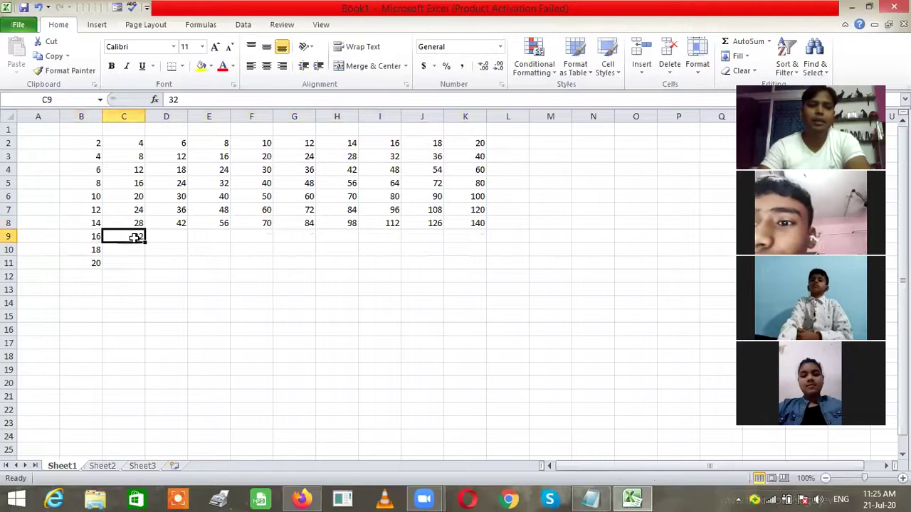
{"action": "left_click", "coordinate": [93, 236], "text": "shift"}
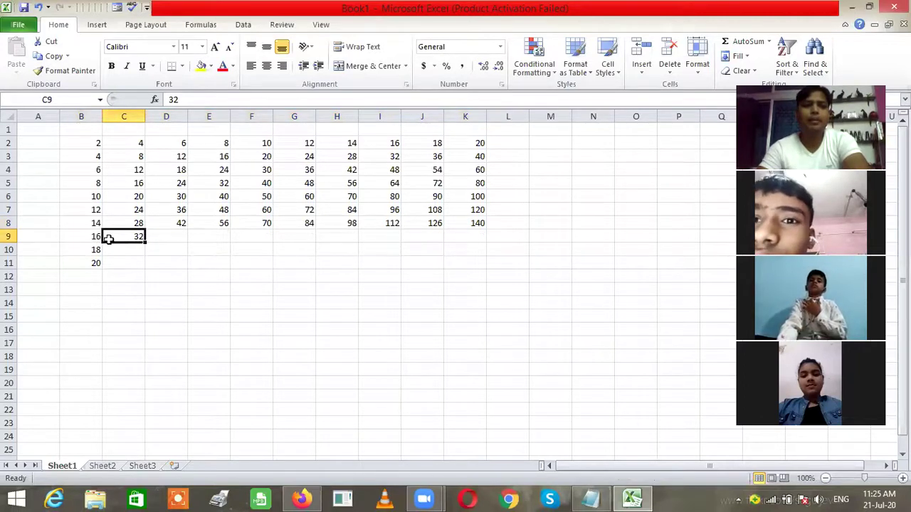
{"action": "left_click_drag", "start_coordinate": [143, 243], "coordinate": [474, 239]}
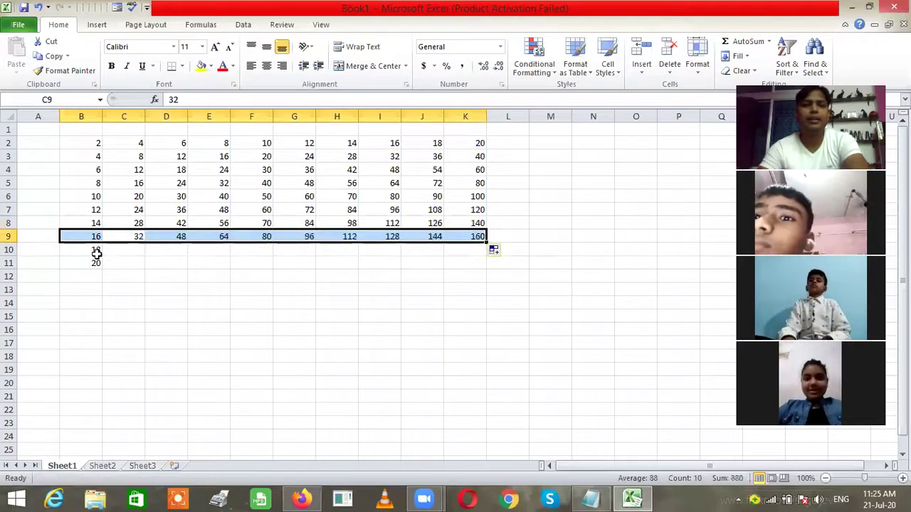
Clear the values in B10 and B11, and select the range A2:K10.
{"action": "left_click", "coordinate": [99, 250]}
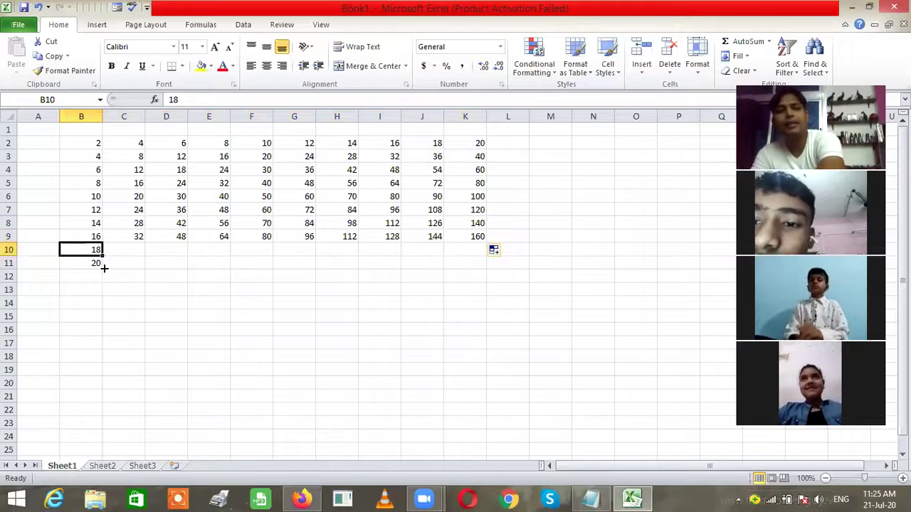
{"action": "key", "text": "ctrl+z"}
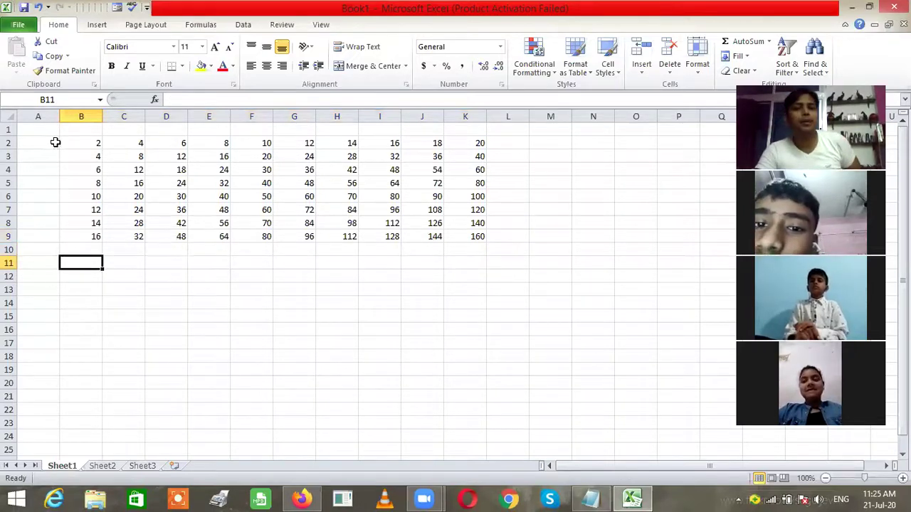
{"action": "left_click_drag", "start_coordinate": [38, 143], "coordinate": [478, 251]}
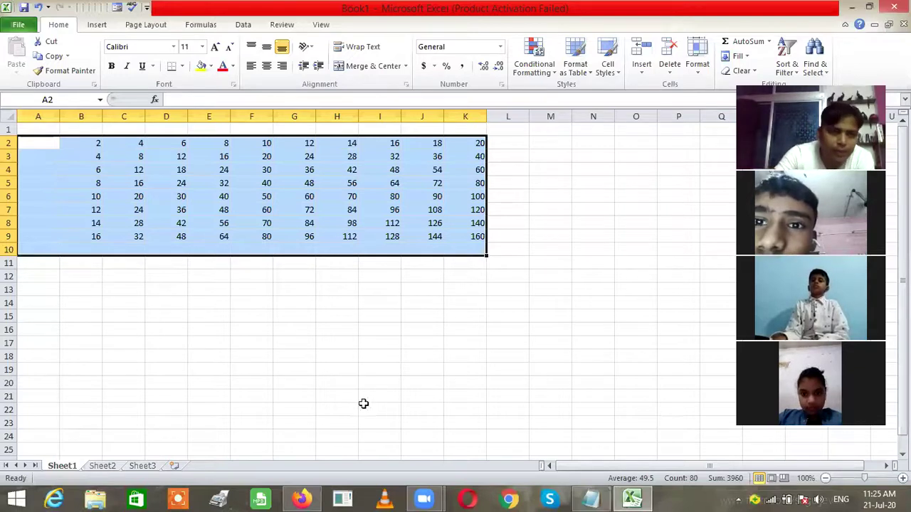
Enter 18 in B10 and 20 in B11.
{"action": "left_click", "coordinate": [96, 251]}
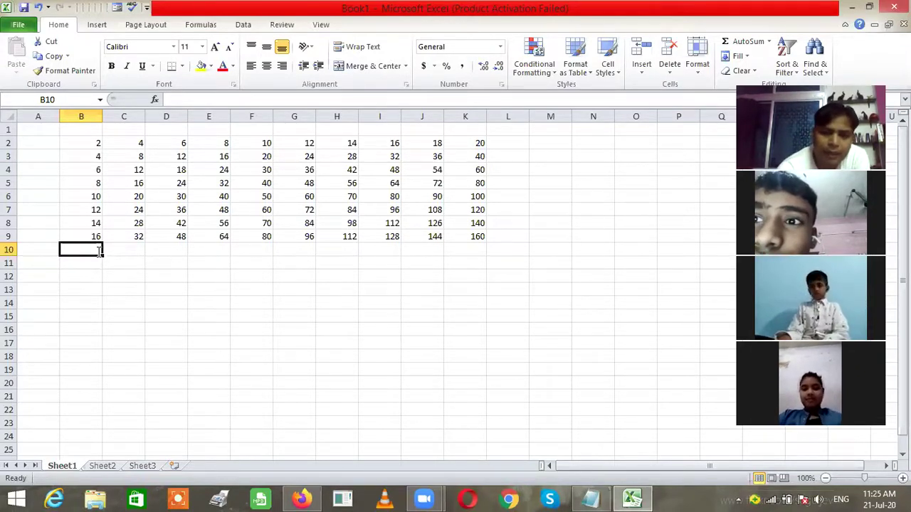
{"action": "type", "text": "18"}
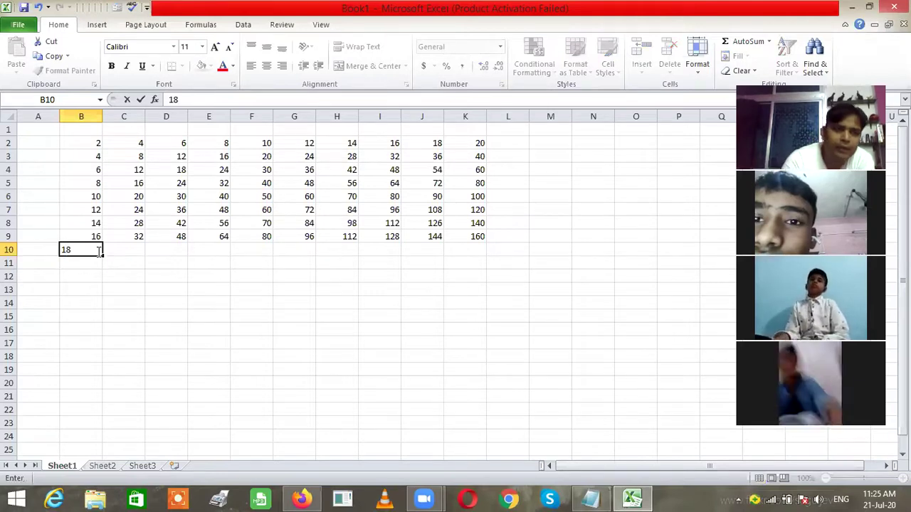
{"action": "left_click", "coordinate": [134, 249]}
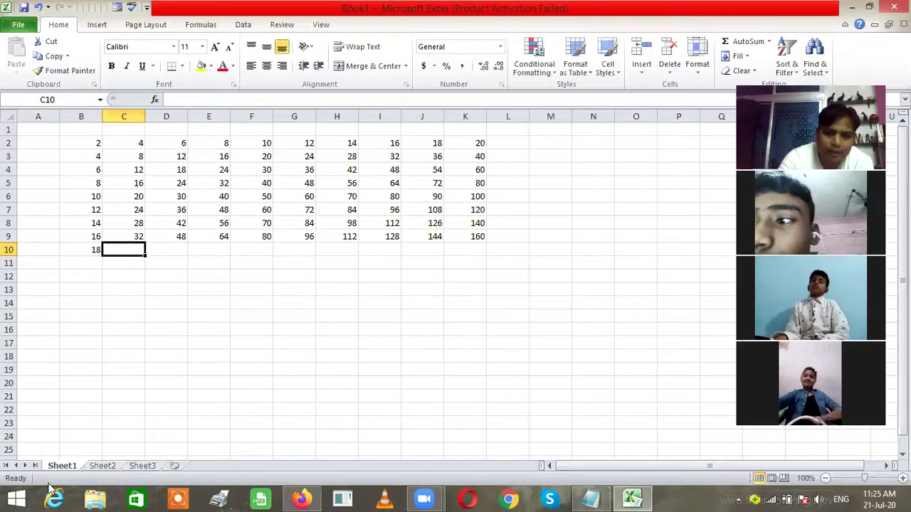
{"action": "left_click", "coordinate": [95, 263]}
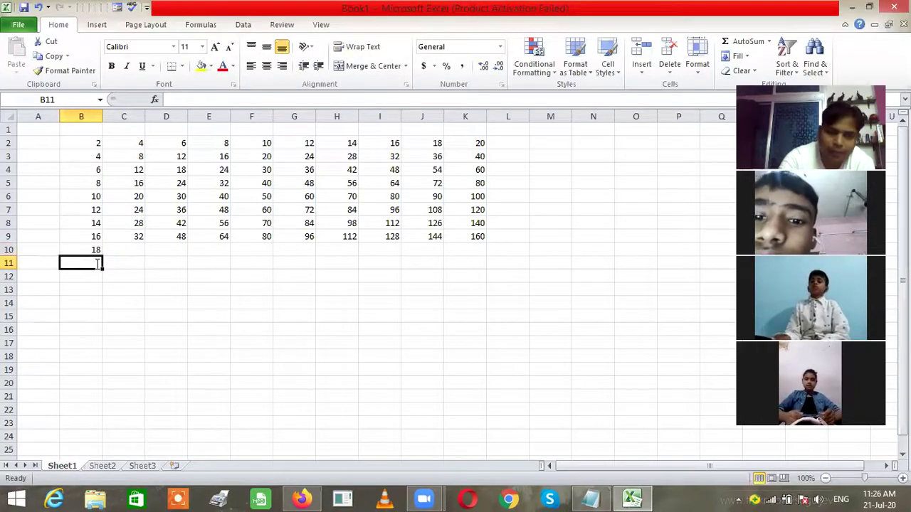
{"action": "type", "text": "20"}
Enter 40 in C11 and extend the B11:C11 series across row 11 to K11.
{"action": "left_click", "coordinate": [133, 263]}
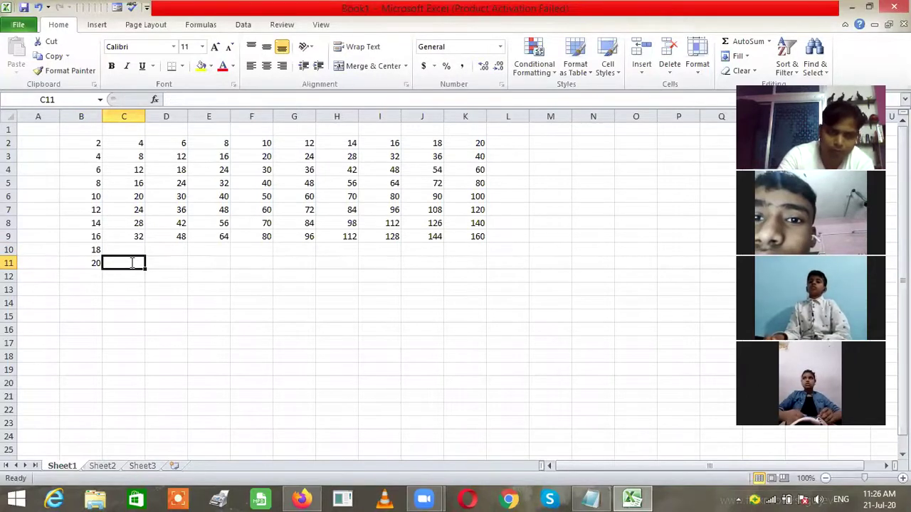
{"action": "type", "text": "40"}
{"action": "key", "text": "Return"}
{"action": "left_click", "coordinate": [92, 263]}
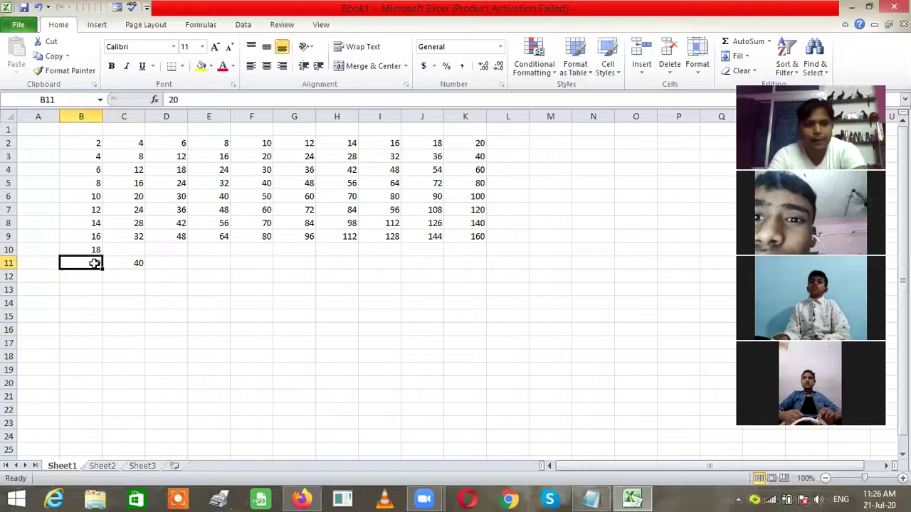
{"action": "left_click", "coordinate": [138, 263], "text": "shift"}
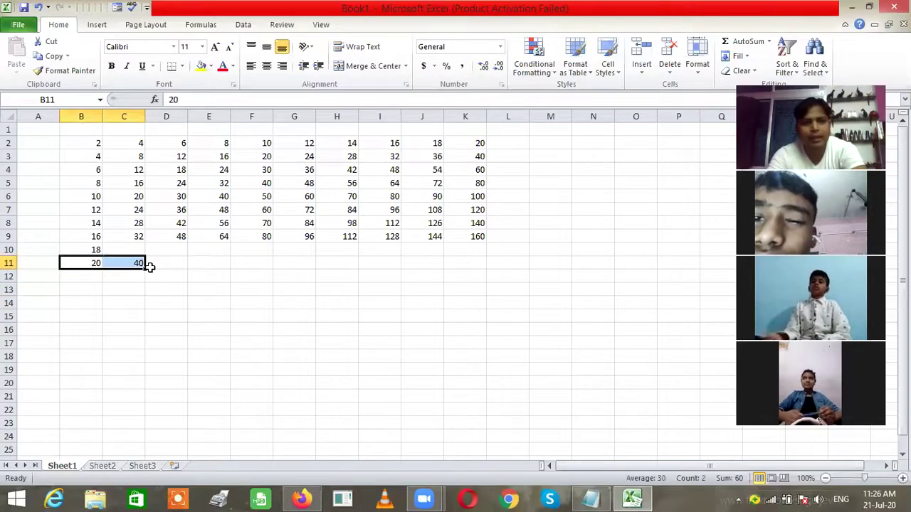
{"action": "left_click_drag", "start_coordinate": [494, 281], "coordinate": [484, 279]}
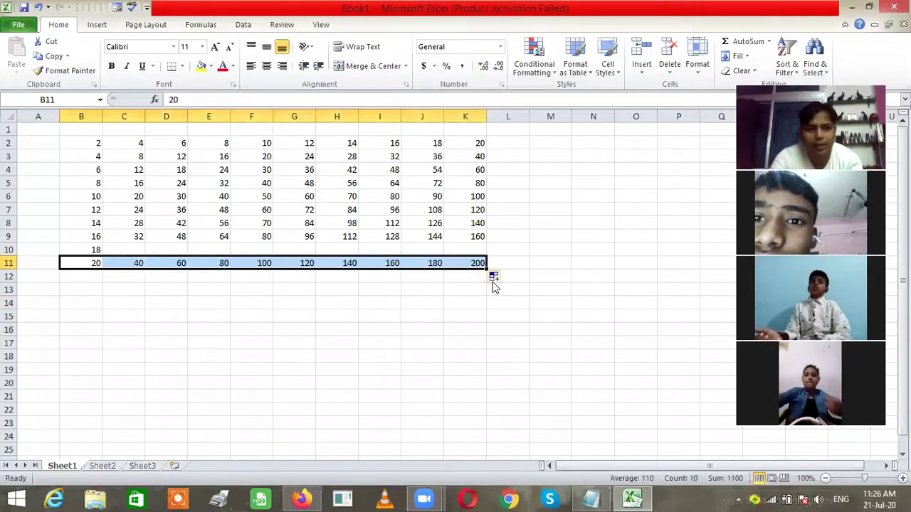
{"action": "left_click", "coordinate": [127, 251]}
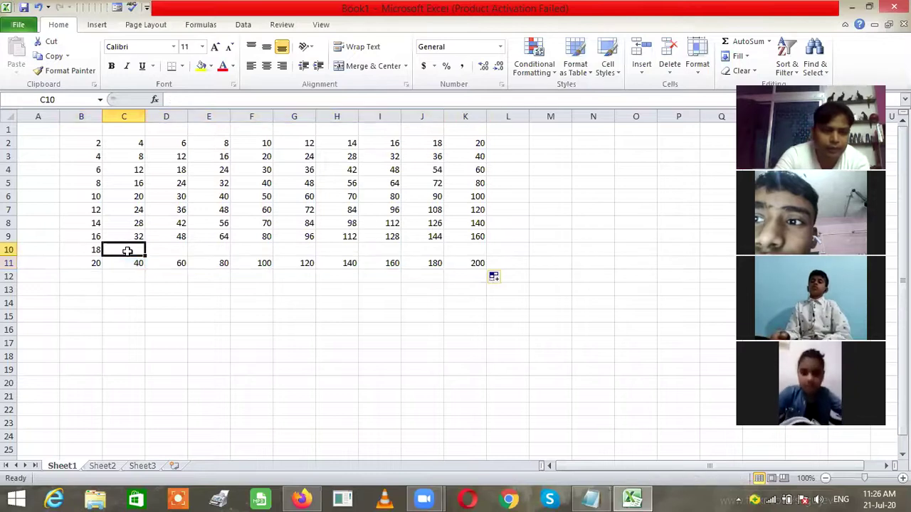
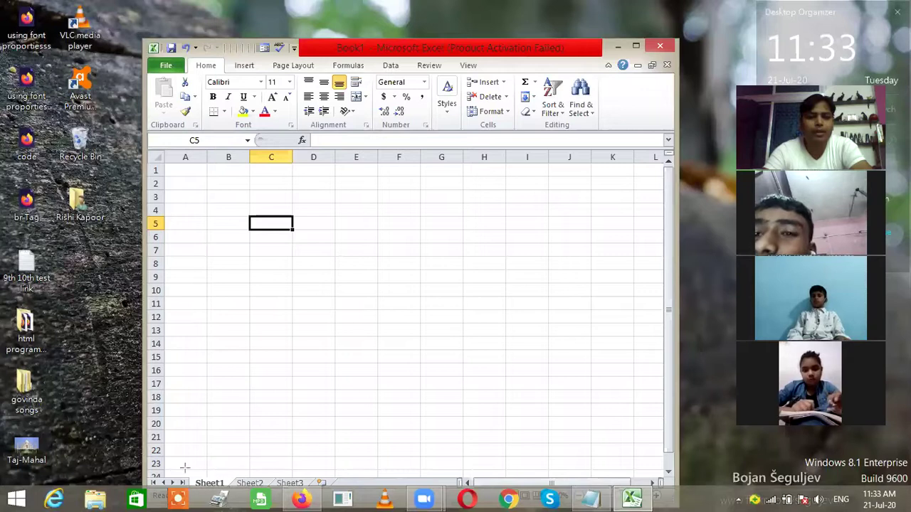
{"action": "left_click_drag", "start_coordinate": [185, 468], "coordinate": [230, 496]}
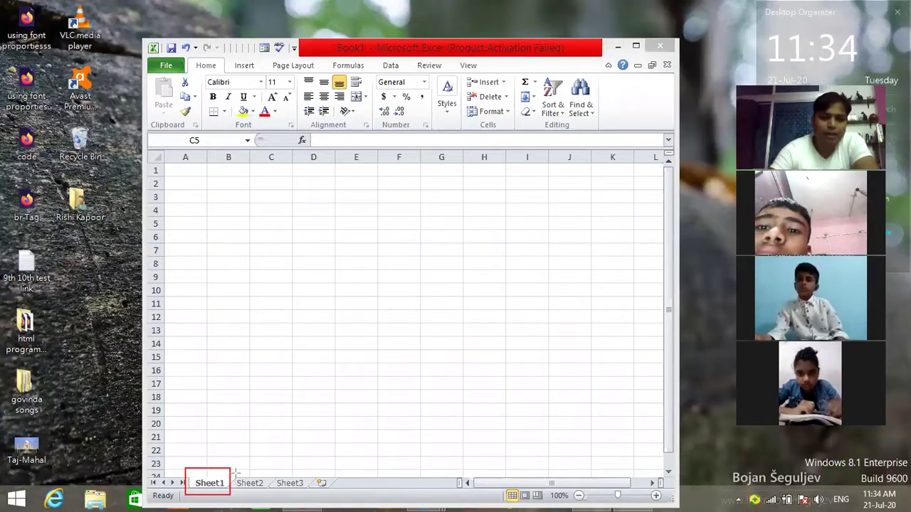
{"action": "left_click_drag", "start_coordinate": [236, 473], "coordinate": [263, 492]}
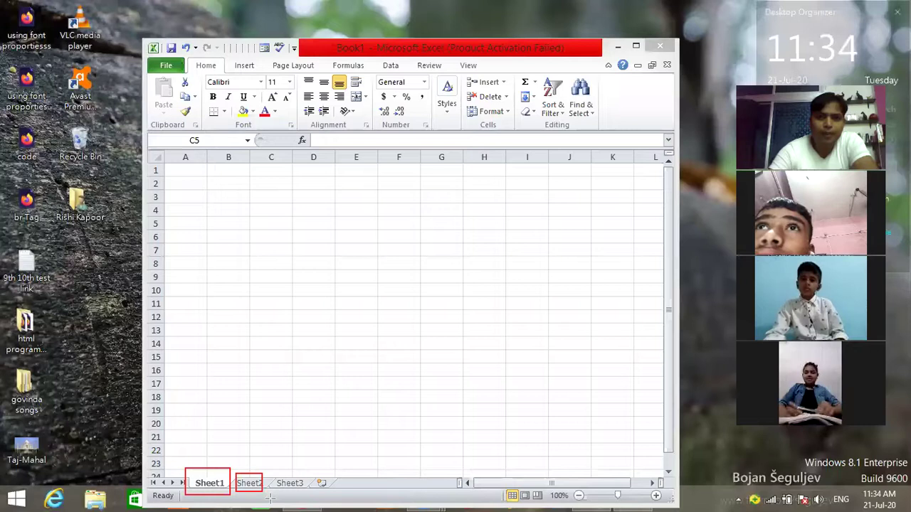
{"action": "left_click_drag", "start_coordinate": [270, 498], "coordinate": [271, 499]}
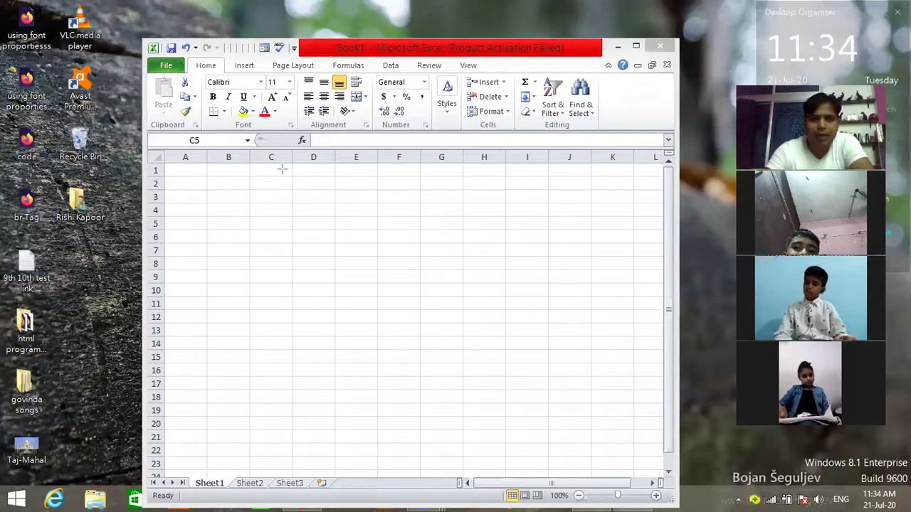
{"action": "left_click_drag", "start_coordinate": [249, 168], "coordinate": [301, 169]}
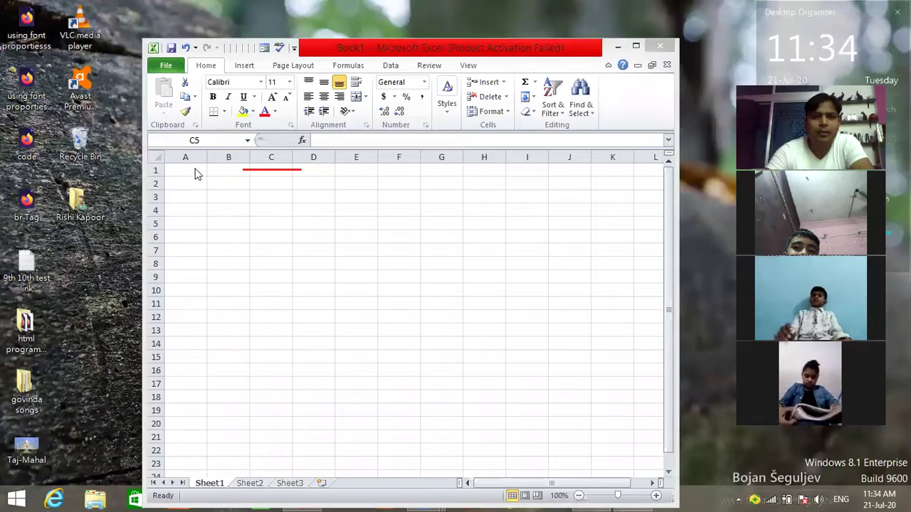
{"action": "key", "text": "Escape"}
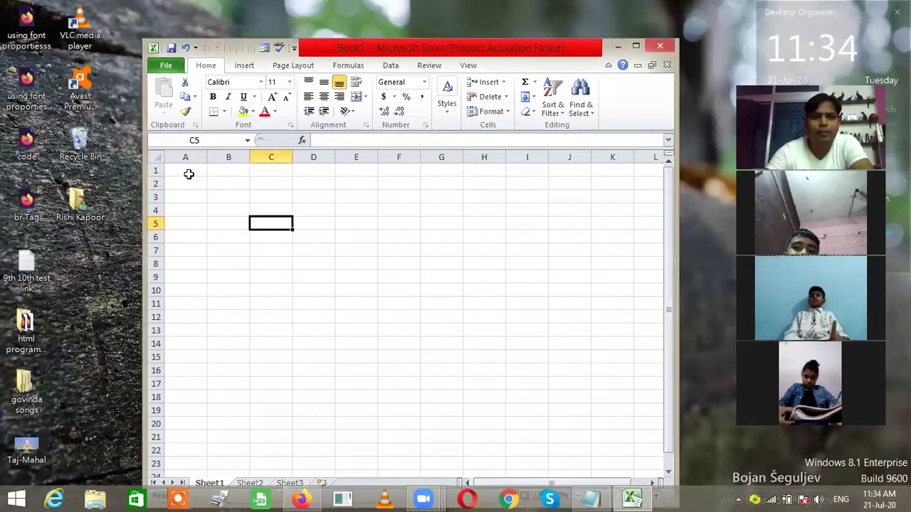
{"action": "left_click_drag", "start_coordinate": [409, 183], "coordinate": [419, 173]}
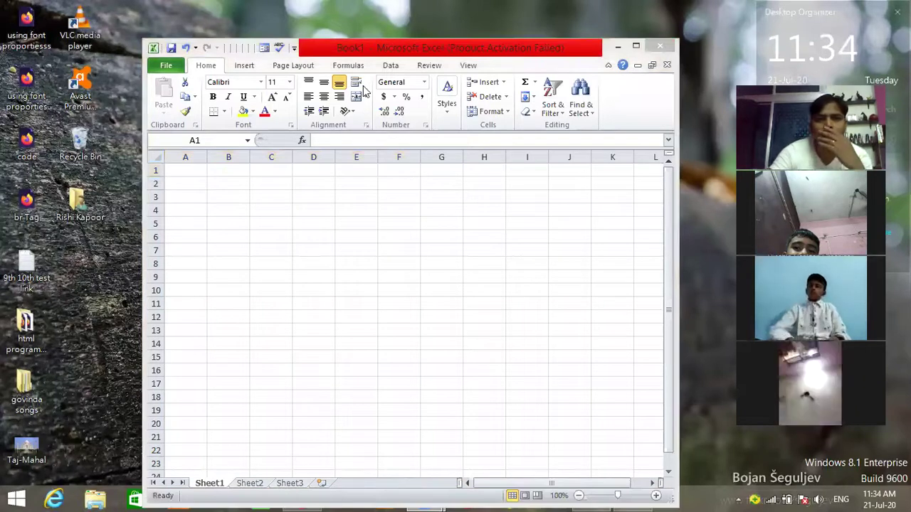
Maximize the window, then merge and center E3:K3 with the heading "Language Marks".
{"action": "left_click", "coordinate": [636, 50]}
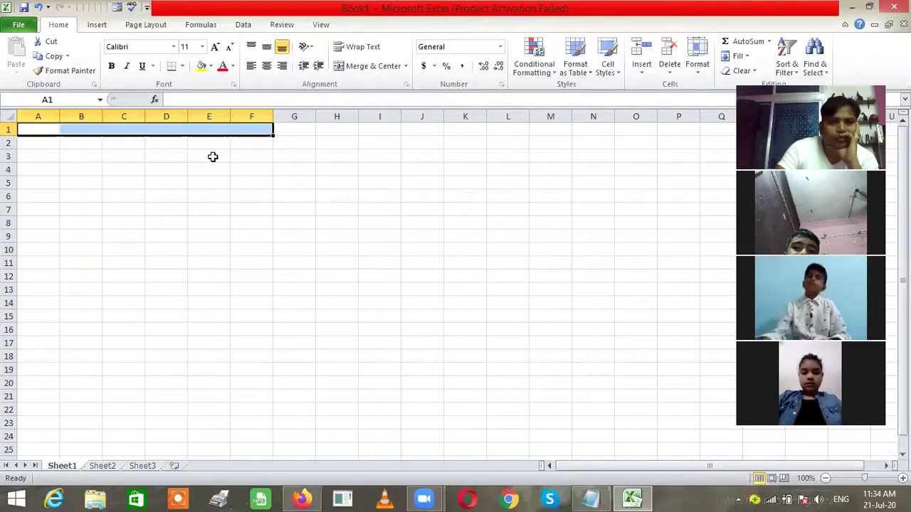
{"action": "left_click_drag", "start_coordinate": [206, 155], "coordinate": [463, 154]}
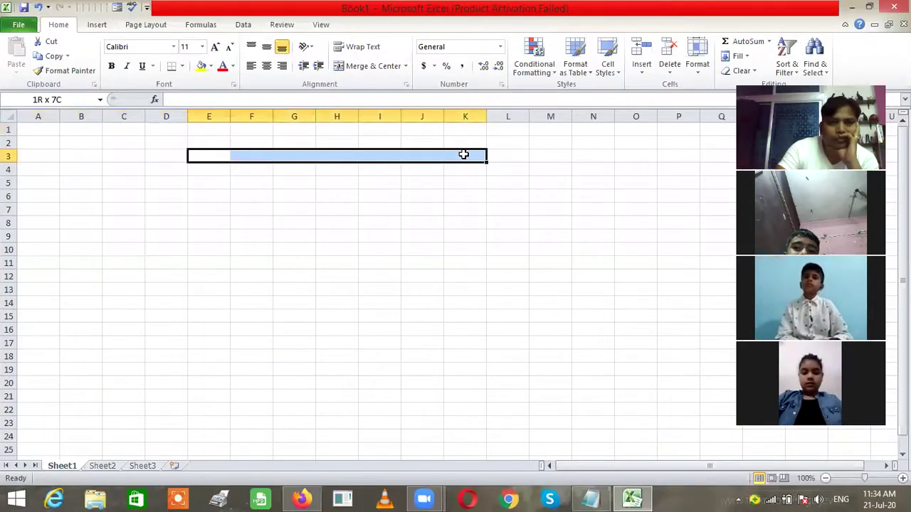
{"action": "left_click", "coordinate": [372, 64]}
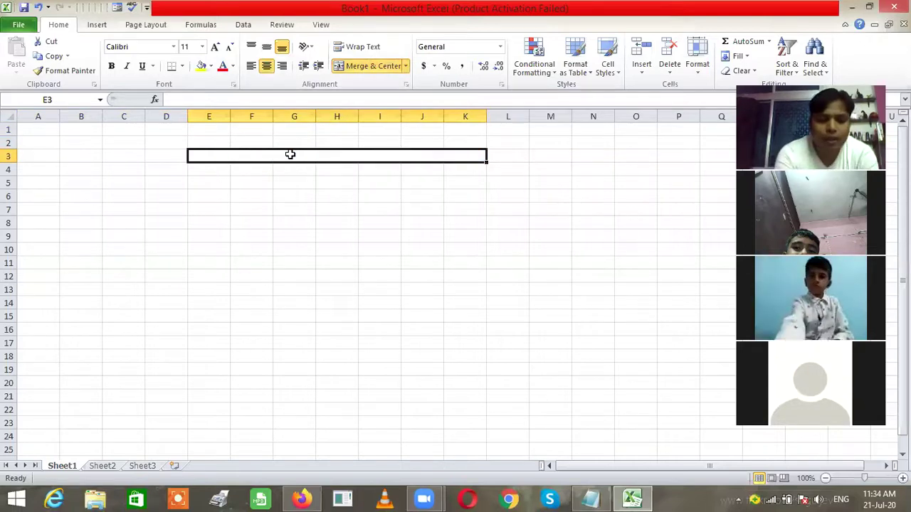
{"action": "type", "text": "Language"}
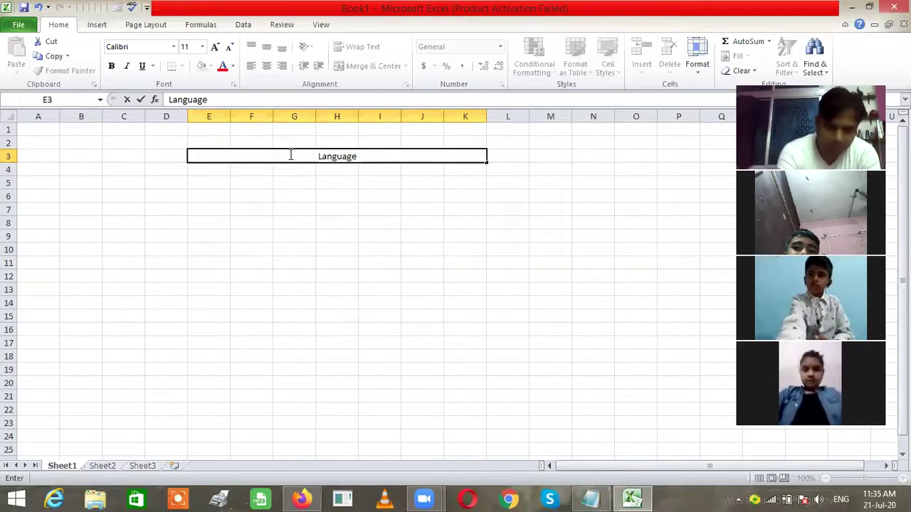
{"action": "type", "text": " Marks"}
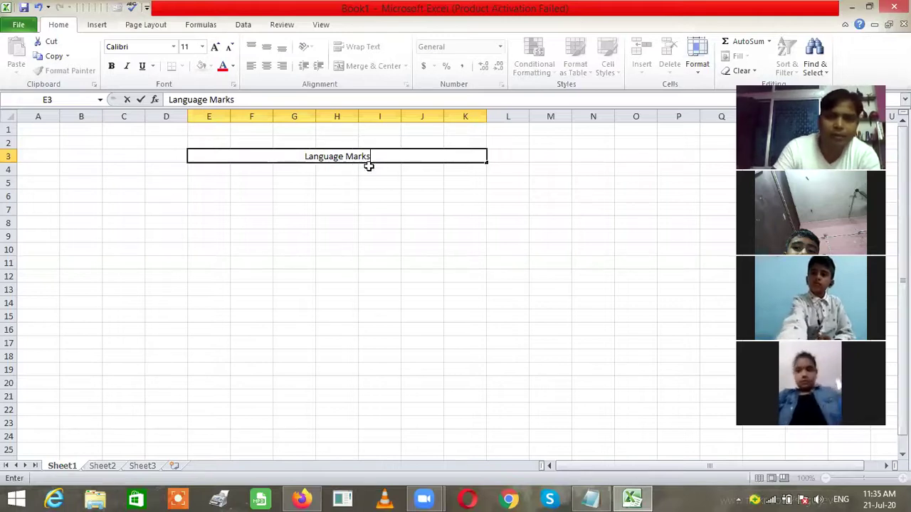
Make the "Language Marks" heading text bold and italic.
{"action": "left_click_drag", "start_coordinate": [373, 153], "coordinate": [302, 155]}
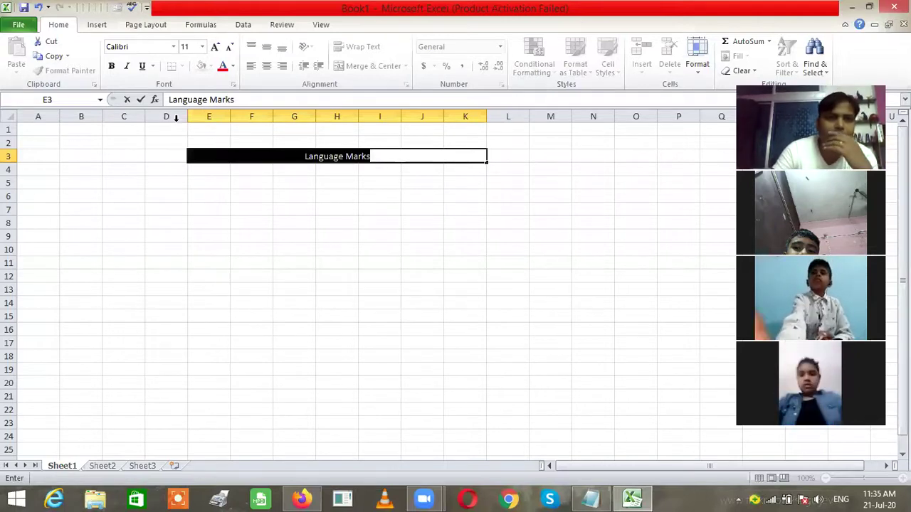
{"action": "left_click", "coordinate": [112, 66]}
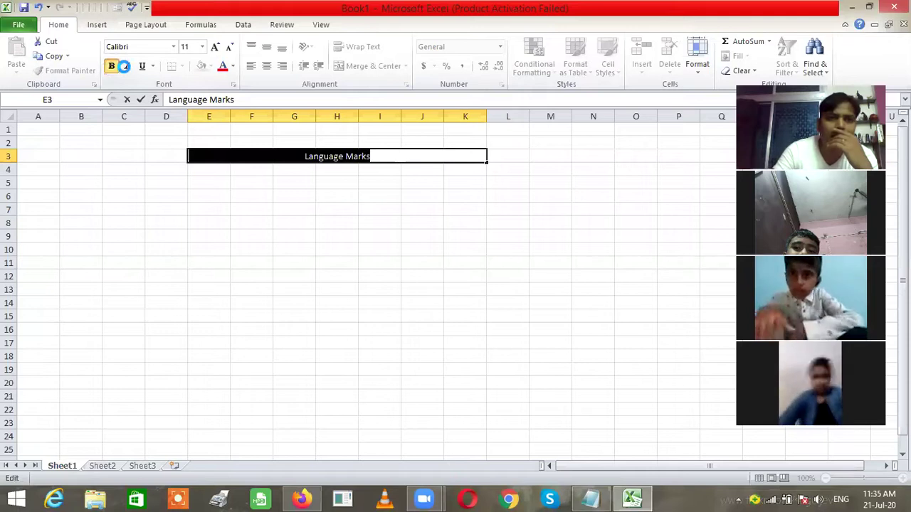
{"action": "left_click", "coordinate": [126, 66]}
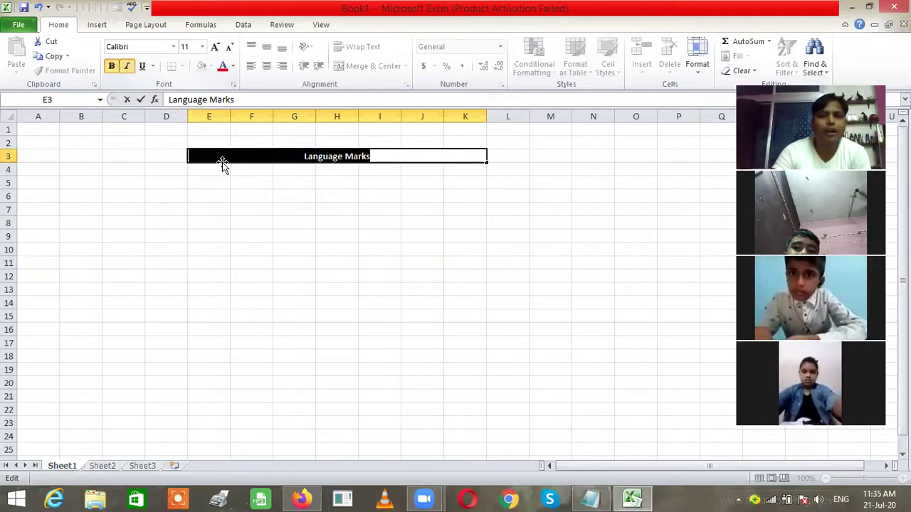
{"action": "left_click", "coordinate": [236, 182]}
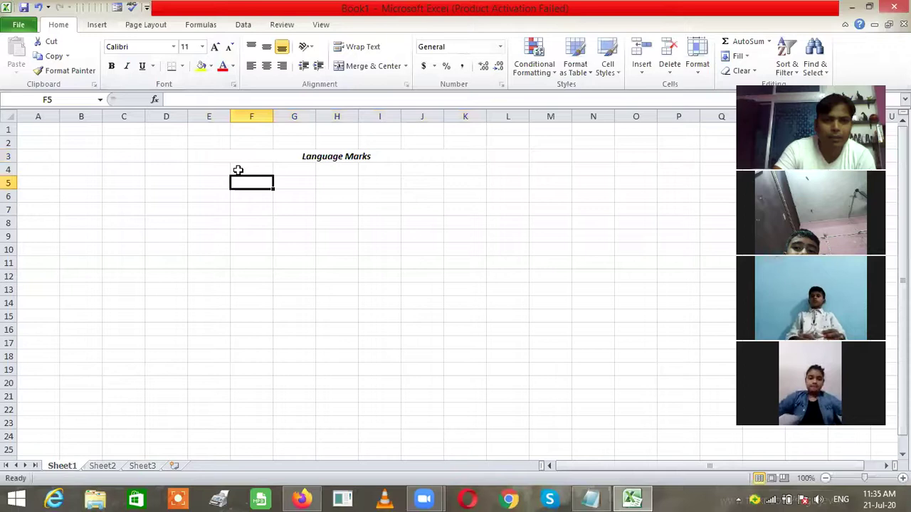
Enter 1 in E4 and 2 in E5, and extend the series down to E9.
{"action": "left_click", "coordinate": [212, 168]}
{"action": "type", "text": "1"}
{"action": "key", "text": "Return"}
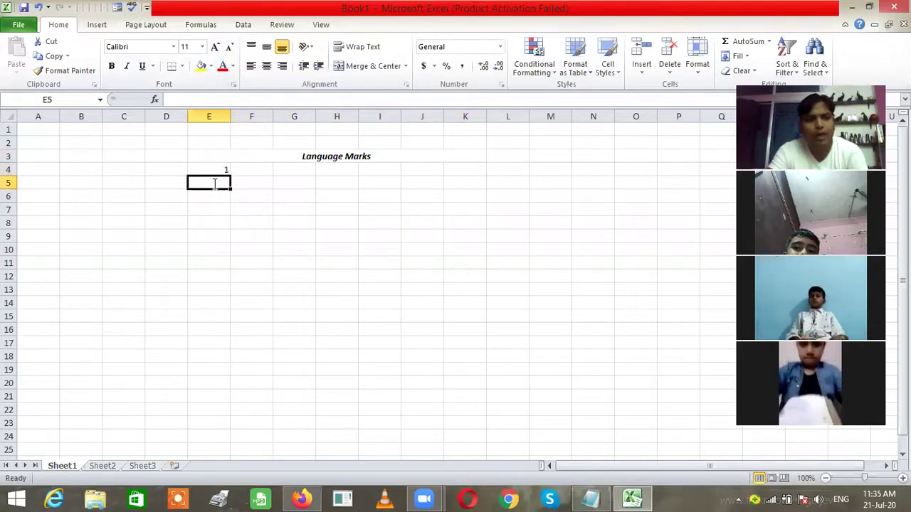
{"action": "type", "text": "2"}
{"action": "left_click", "coordinate": [215, 170]}
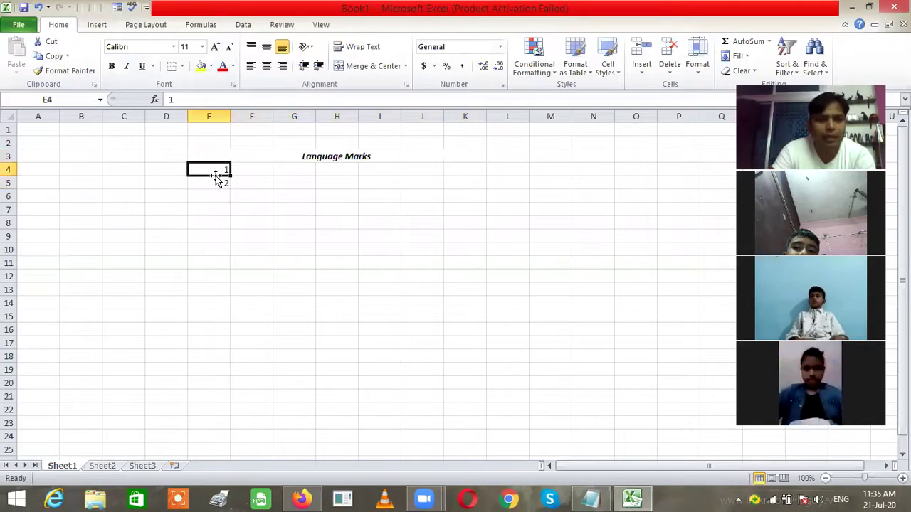
{"action": "left_click_drag", "start_coordinate": [214, 170], "coordinate": [235, 240]}
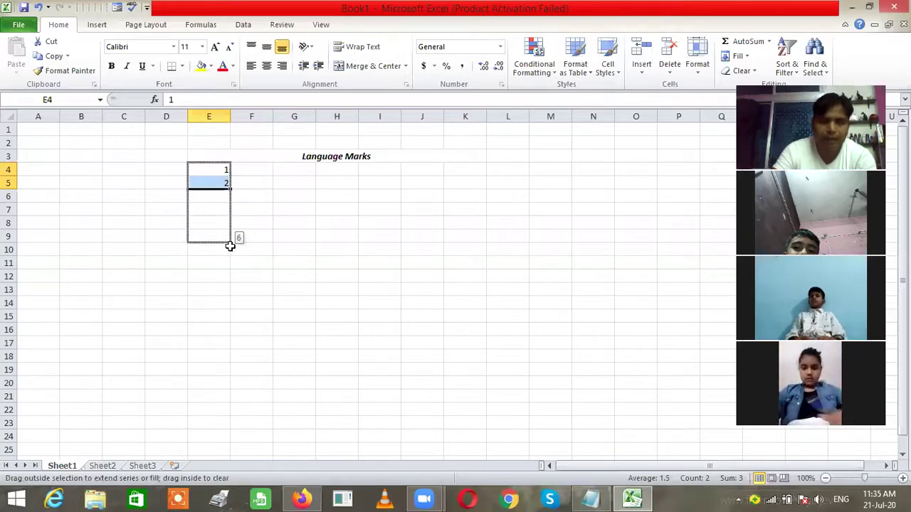
{"action": "left_click", "coordinate": [291, 246]}
{"action": "left_click", "coordinate": [253, 167]}
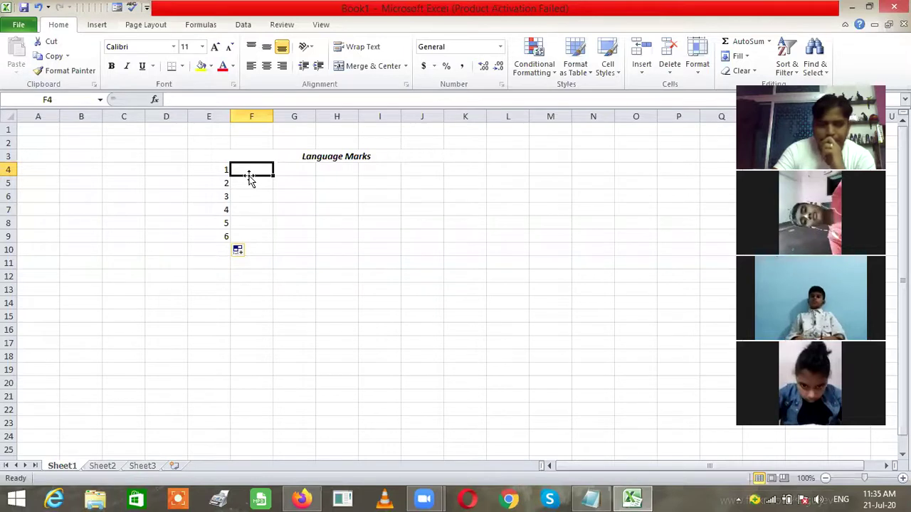
Clear the number series in E4:E9.
{"action": "left_click_drag", "start_coordinate": [221, 168], "coordinate": [214, 248]}
{"action": "left_click", "coordinate": [207, 169]}
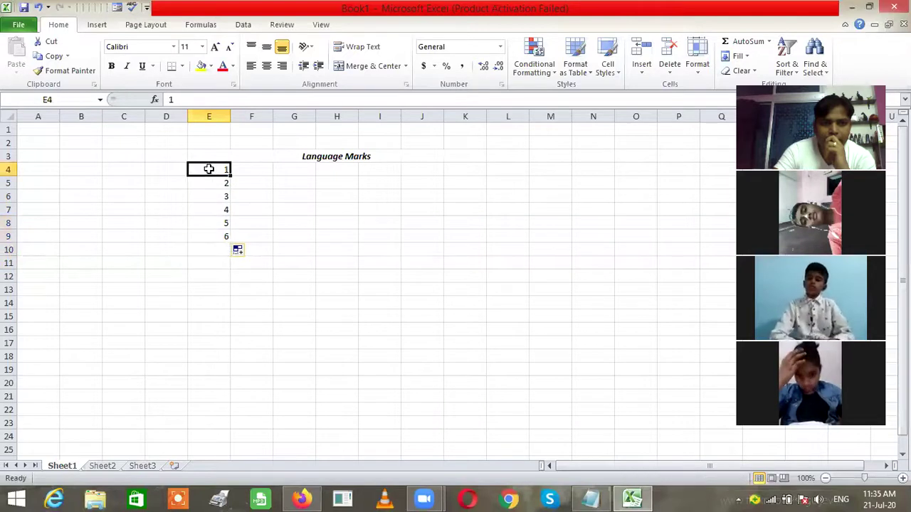
{"action": "left_click", "coordinate": [222, 251], "text": "shift"}
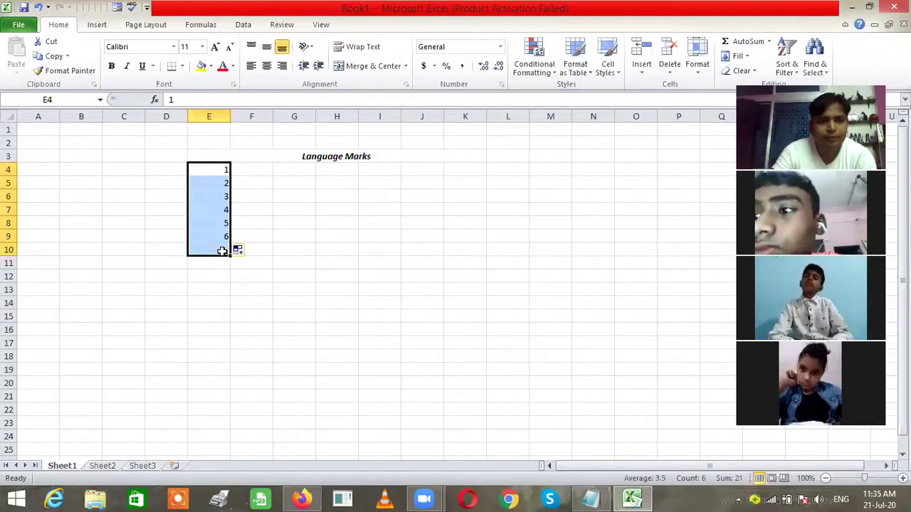
{"action": "left_click", "coordinate": [213, 222], "text": "ctrl"}
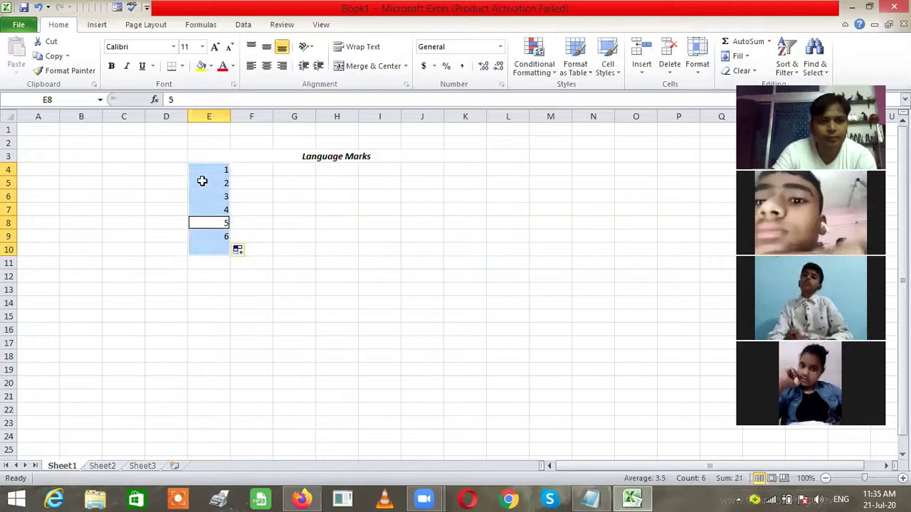
{"action": "left_click", "coordinate": [207, 184]}
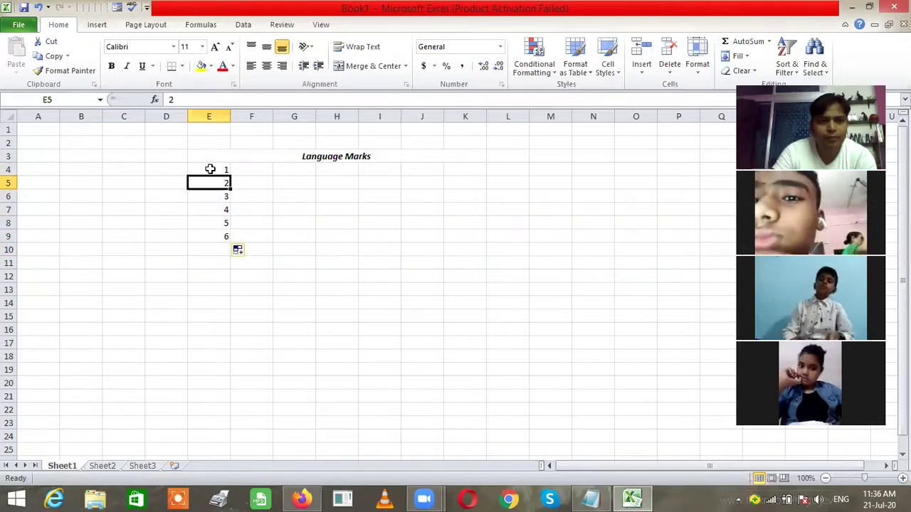
{"action": "left_click_drag", "start_coordinate": [211, 169], "coordinate": [212, 238]}
{"action": "key", "text": "Delete"}
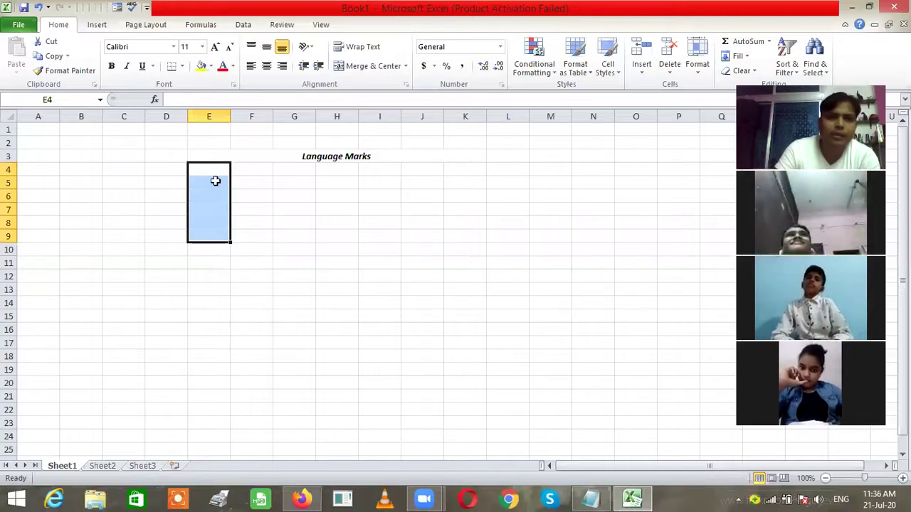
{"action": "left_click", "coordinate": [216, 182]}
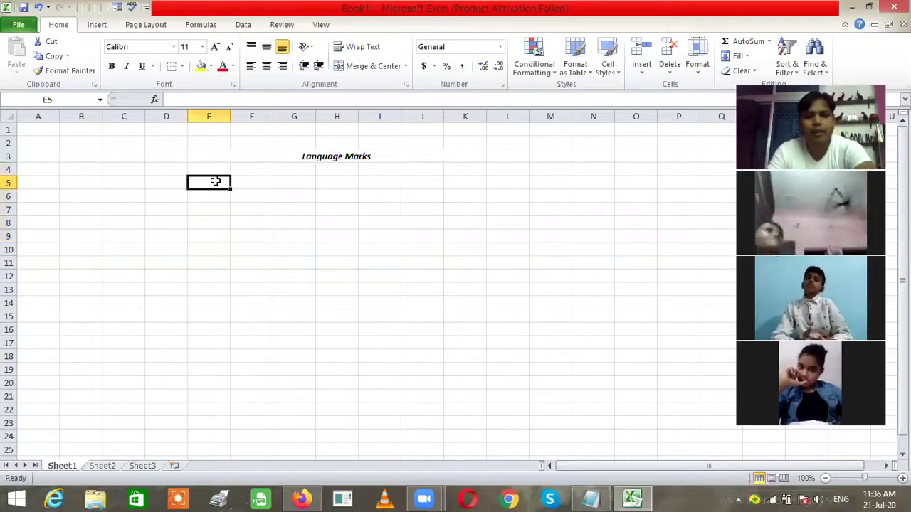
{"action": "type", "text": "1"}
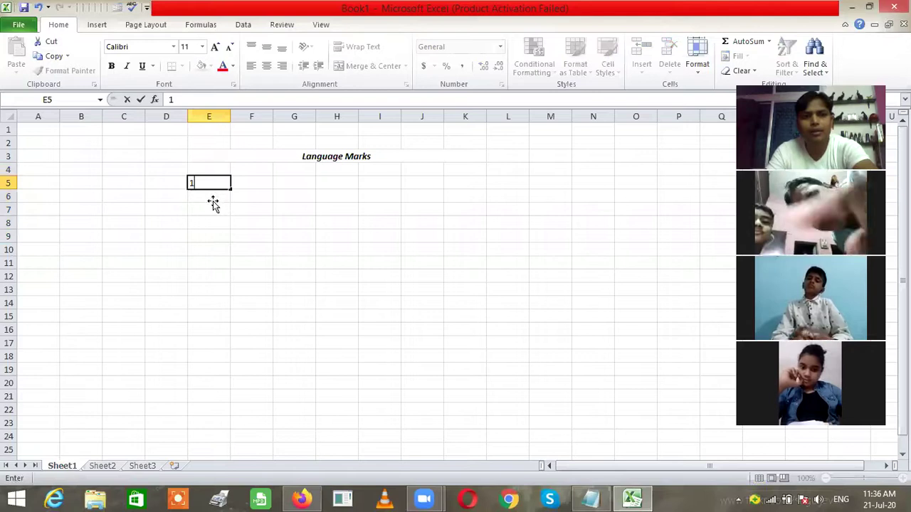
{"action": "key", "text": "Return"}
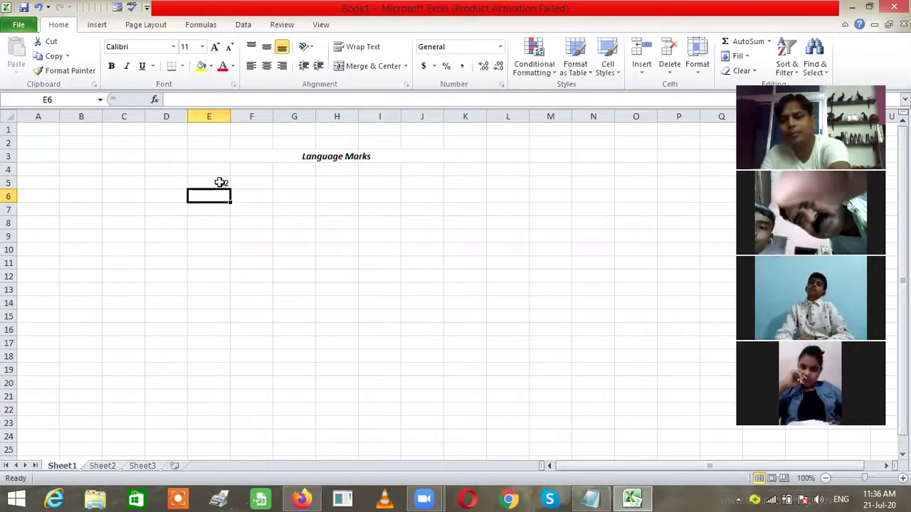
{"action": "left_click", "coordinate": [220, 183]}
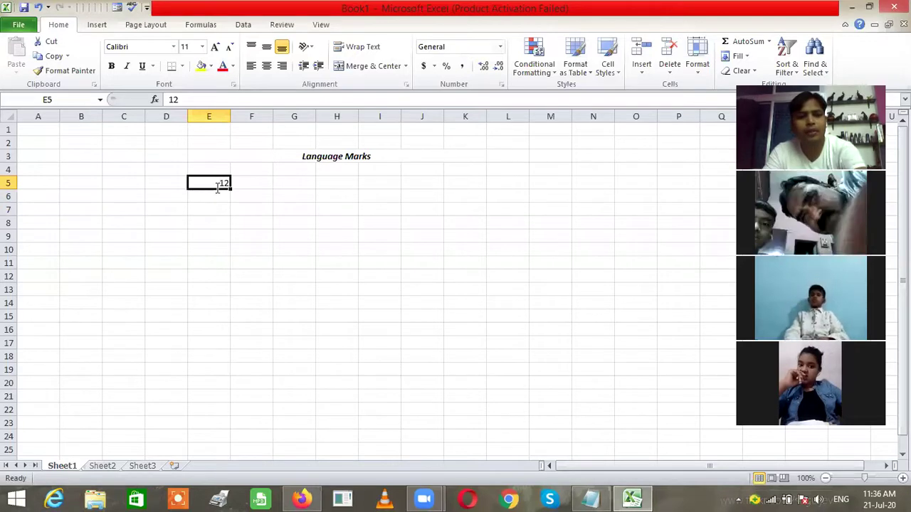
{"action": "key", "text": "Delete"}
Enter 1 in E5 and 2 in E6, and extend the number series down to E10.
{"action": "type", "text": "1"}
{"action": "key", "text": "Return"}
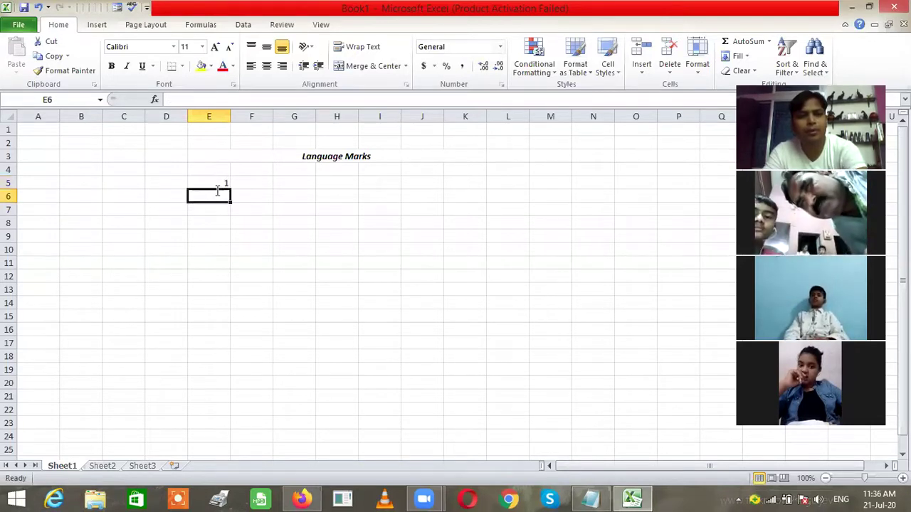
{"action": "type", "text": "2"}
{"action": "left_click", "coordinate": [214, 183]}
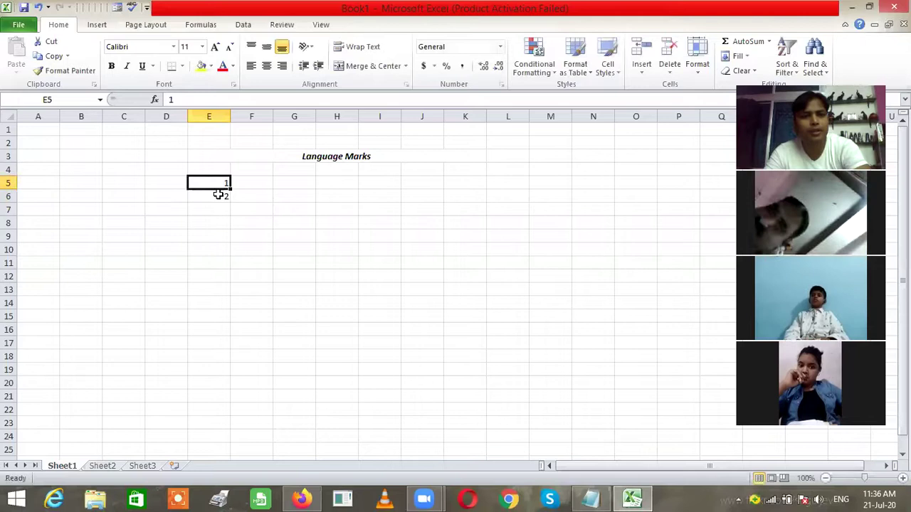
{"action": "left_click", "coordinate": [227, 197], "text": "shift"}
{"action": "left_click_drag", "start_coordinate": [232, 278], "coordinate": [226, 172]}
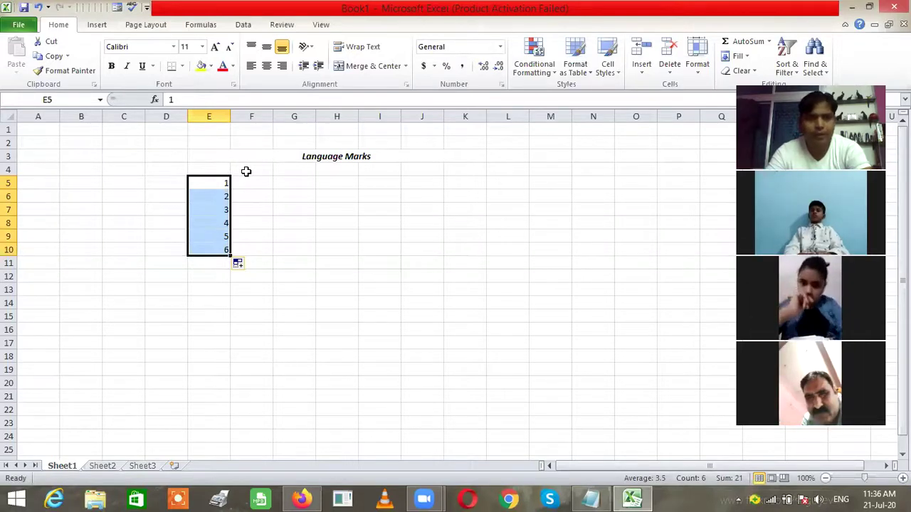
Enter the header "studebt Name" in F4 and fit the width of column F to its text.
{"action": "left_click", "coordinate": [246, 171]}
{"action": "type", "text": "st"}
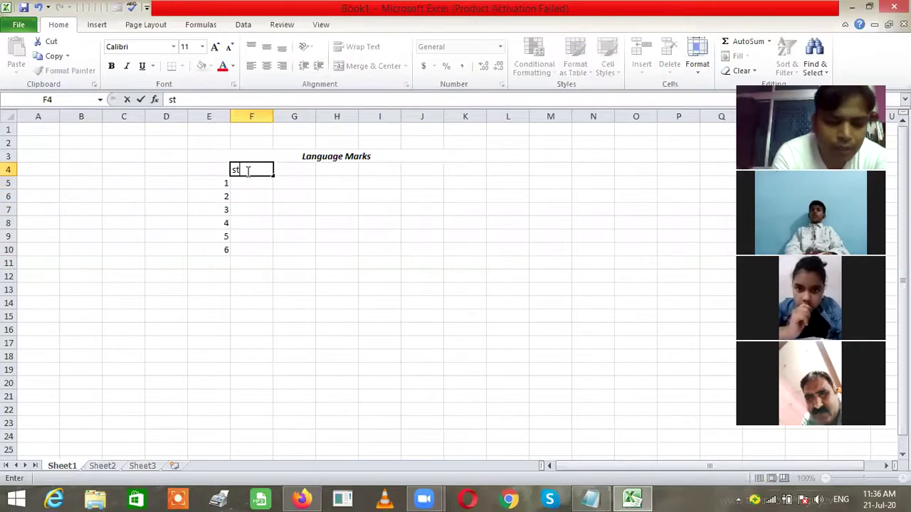
{"action": "type", "text": "ud"}
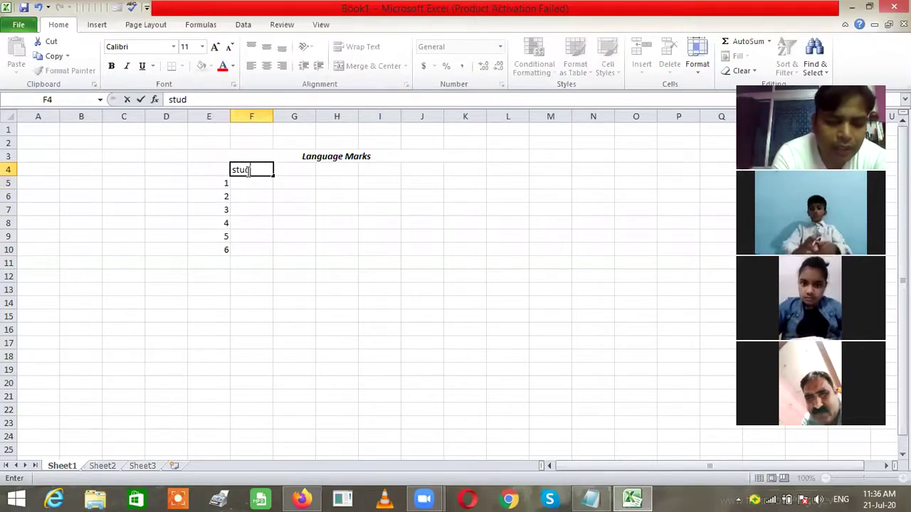
{"action": "type", "text": "ebt"}
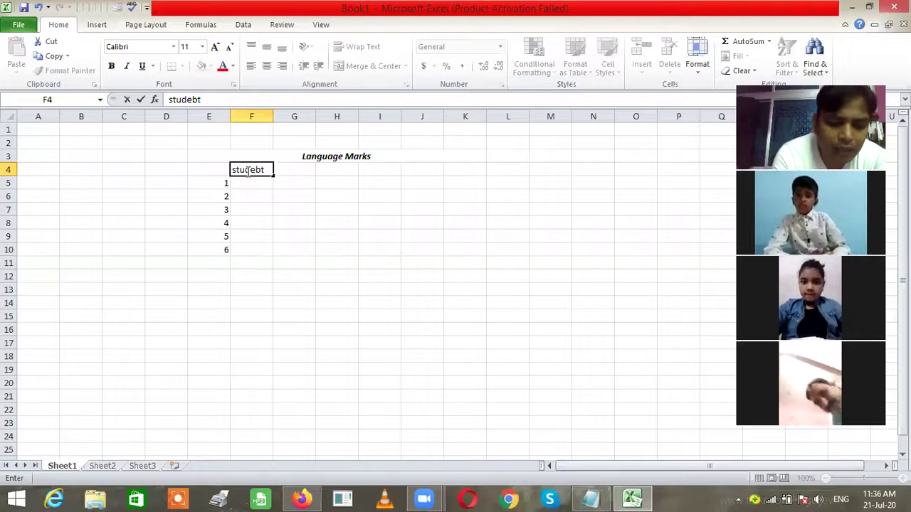
{"action": "type", "text": " Name"}
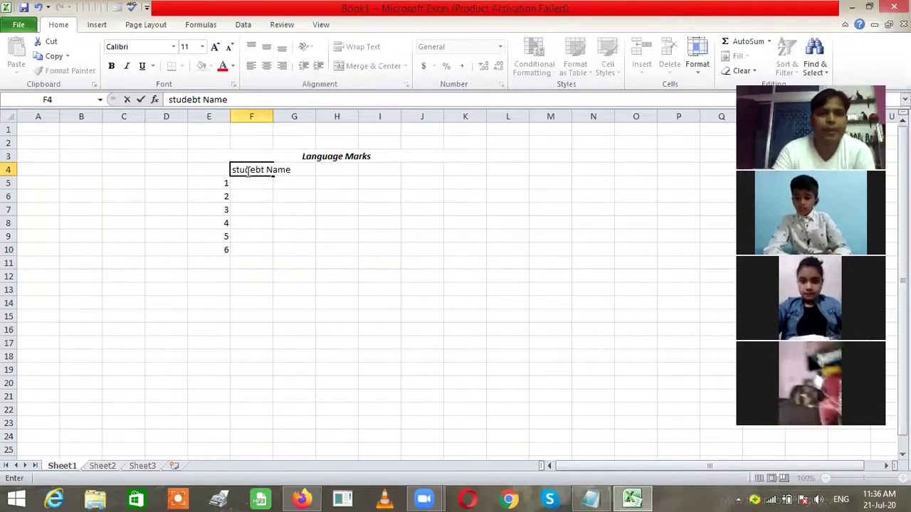
{"action": "left_click", "coordinate": [275, 111]}
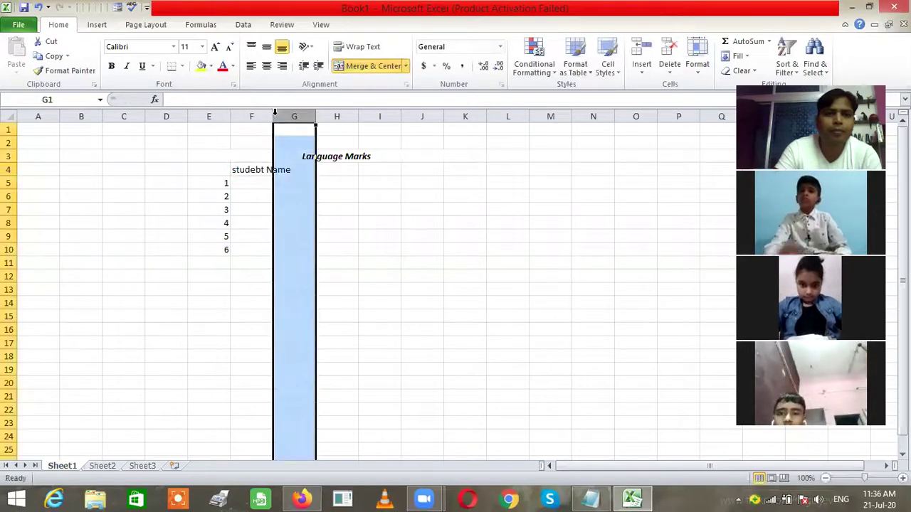
{"action": "double_click", "coordinate": [275, 112]}
{"action": "left_click", "coordinate": [275, 111]}
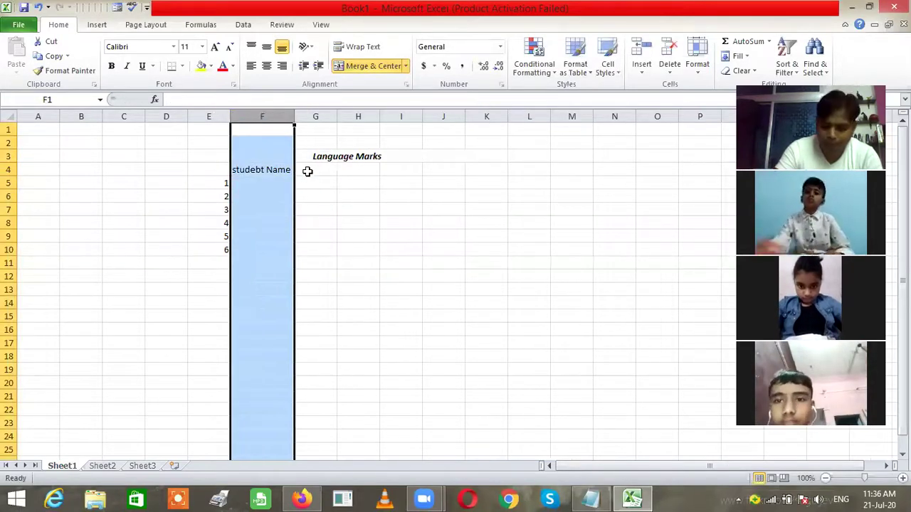
Enter the column headers "Hindi" in G4, "English" in H4 and "Total" in I4.
{"action": "left_click", "coordinate": [307, 171]}
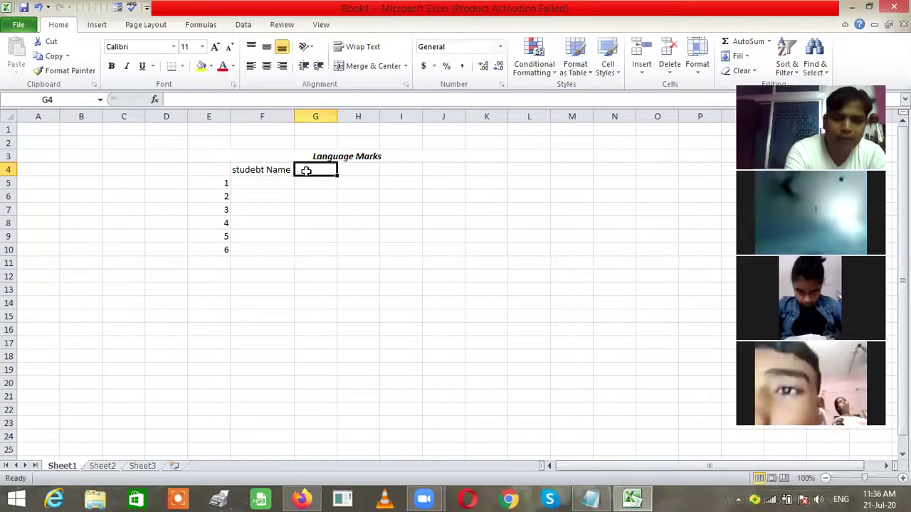
{"action": "type", "text": "HI"}
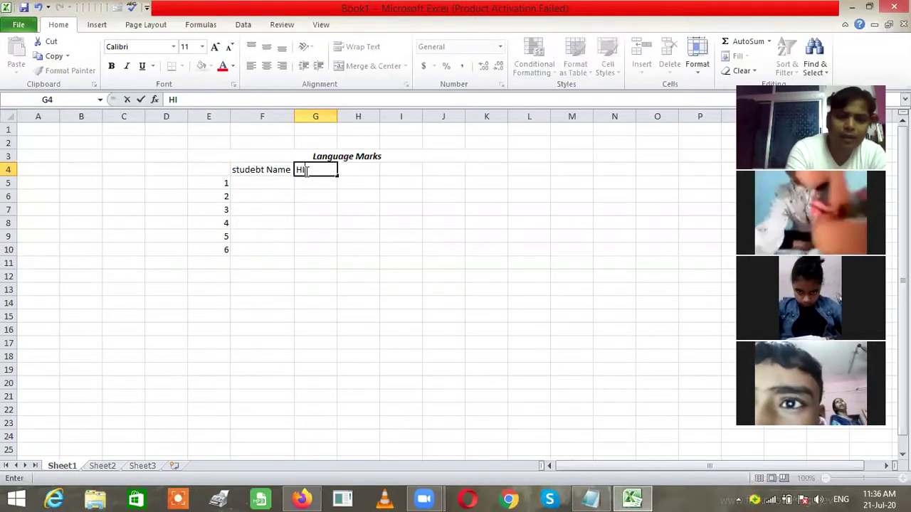
{"action": "type", "text": "nd"}
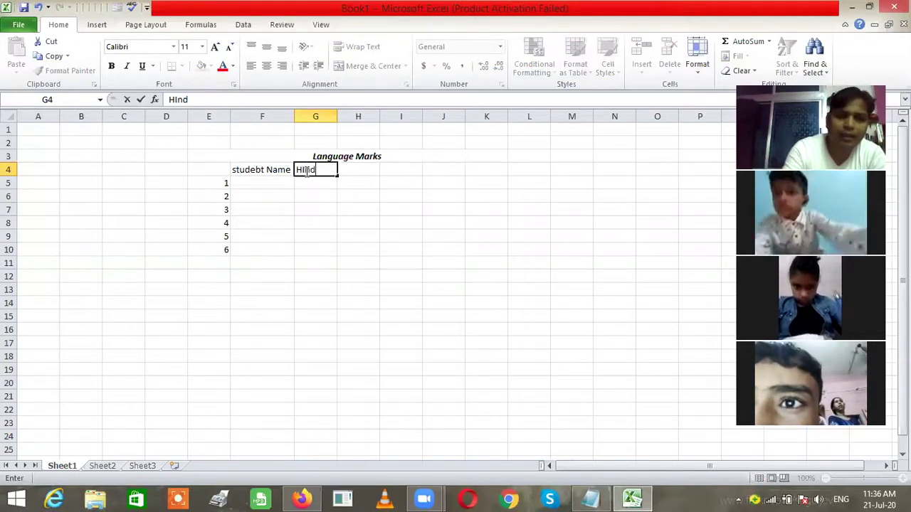
{"action": "type", "text": "i"}
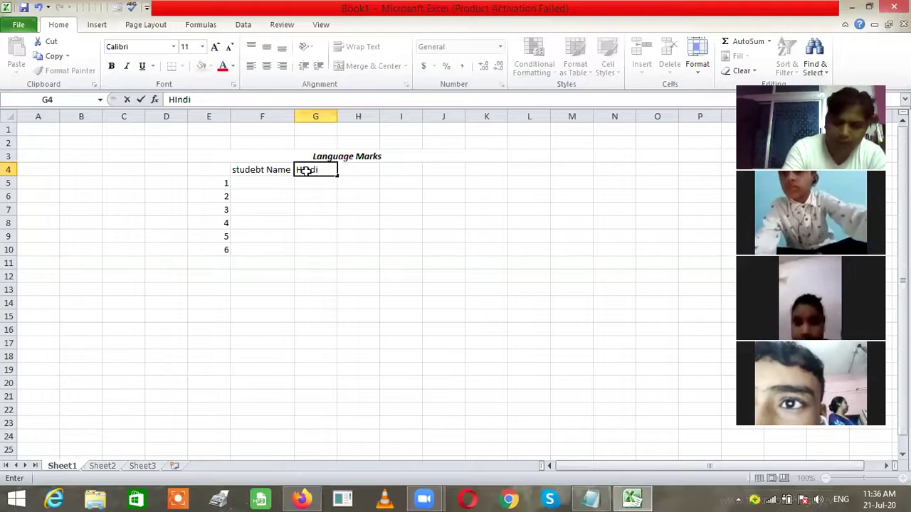
{"action": "key", "text": "Tab"}
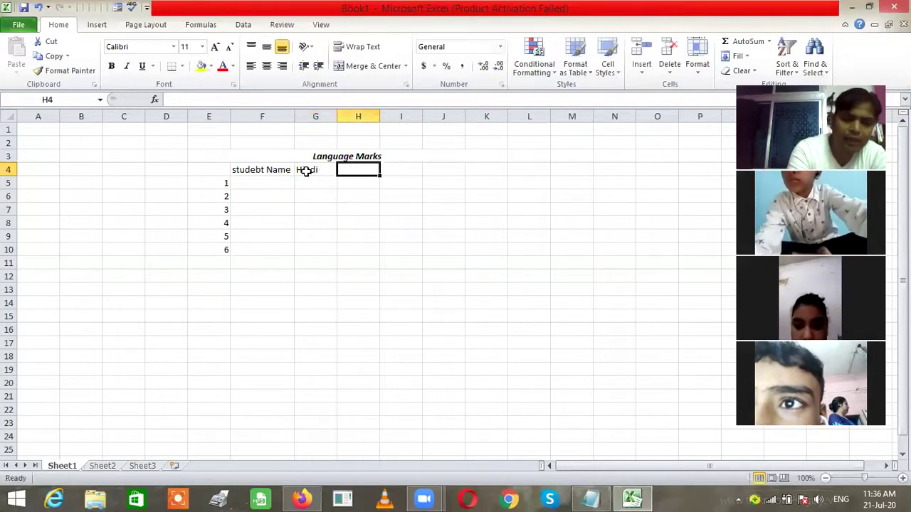
{"action": "type", "text": "English"}
{"action": "key", "text": "Tab"}
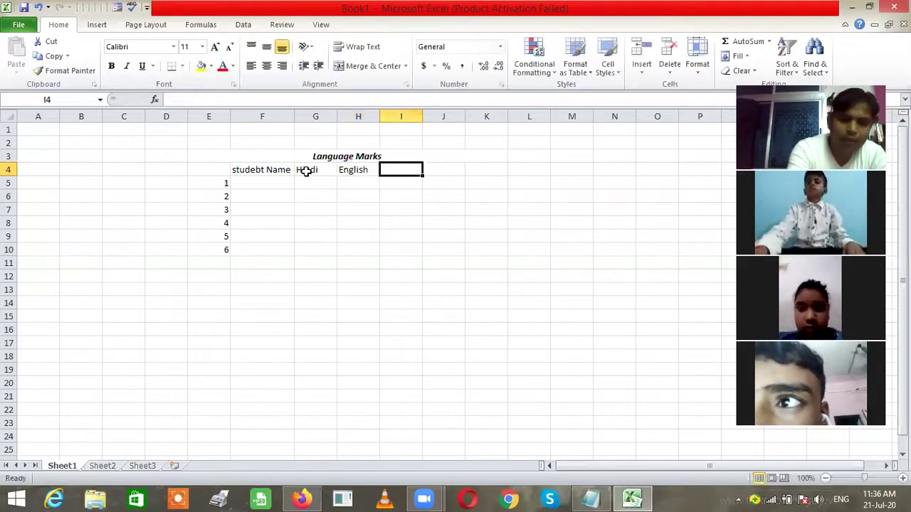
{"action": "type", "text": "To"}
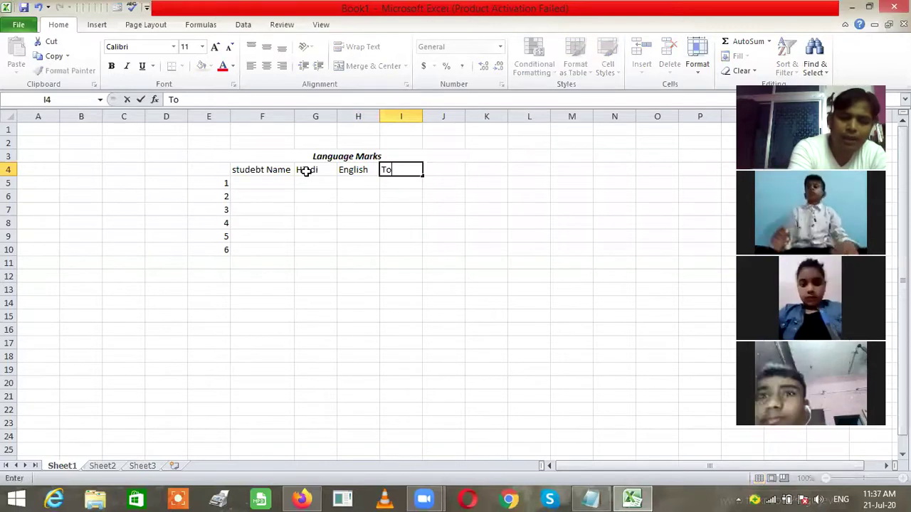
{"action": "type", "text": "tal"}
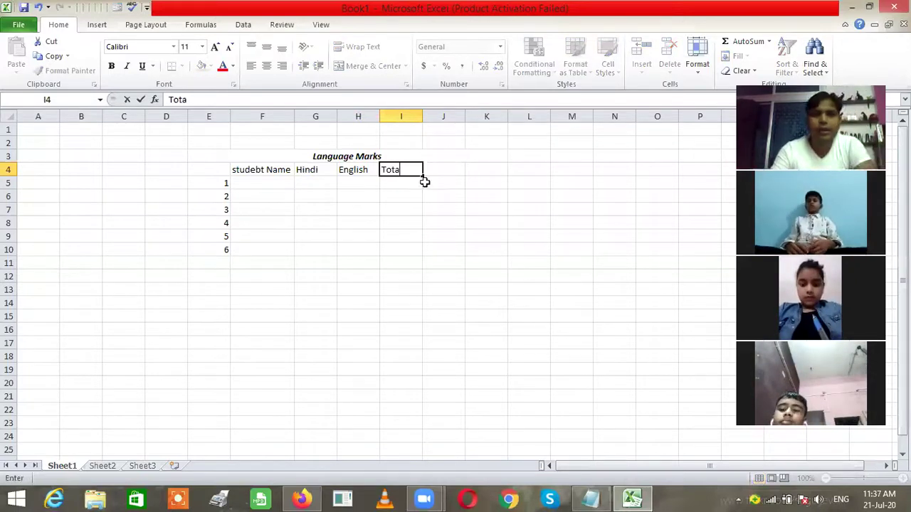
{"action": "left_click", "coordinate": [255, 208]}
Make the column headers in F4:I4 bold.
{"action": "left_click", "coordinate": [291, 169]}
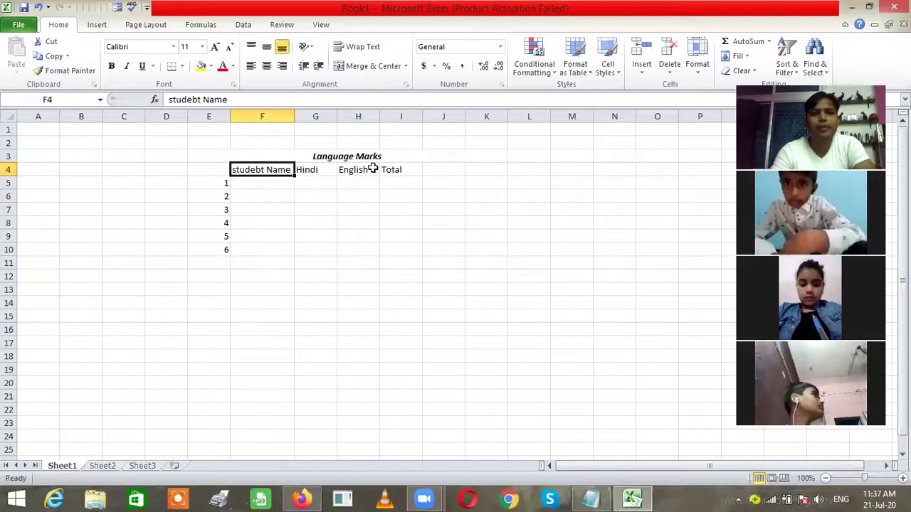
{"action": "key", "text": "shift+Right"}
{"action": "key", "text": "shift+Right"}
{"action": "key", "text": "shift+Right"}
{"action": "left_click", "coordinate": [111, 65]}
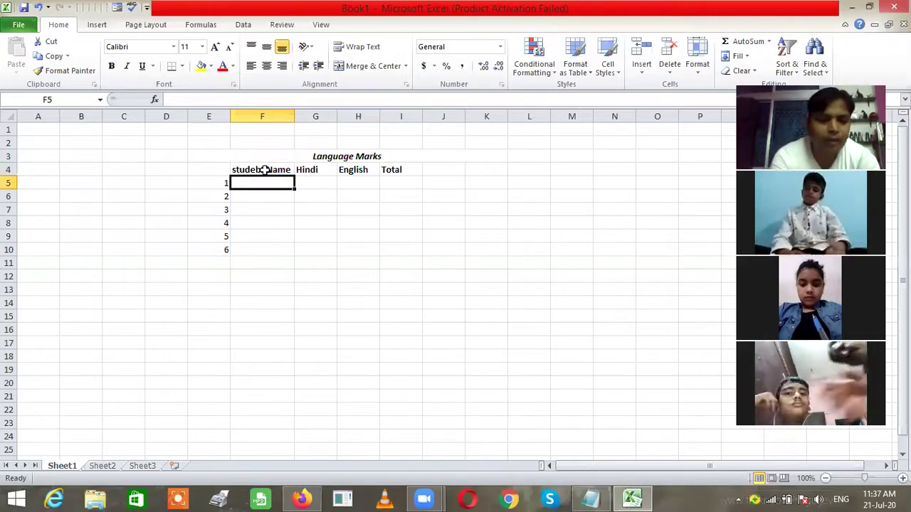
Enter the four students' first names in F5:F8, beside serial numbers 1 to 4.
{"action": "type", "text": "aruna"}
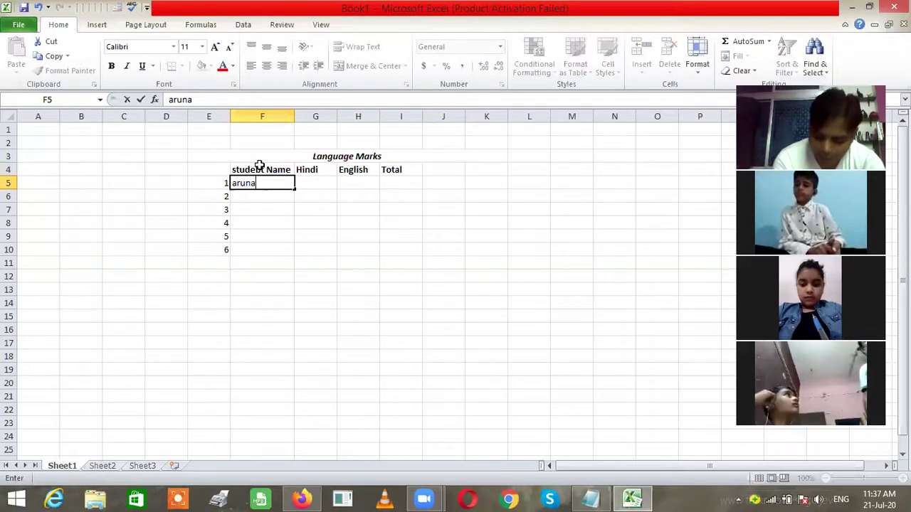
{"action": "key", "text": "Return"}
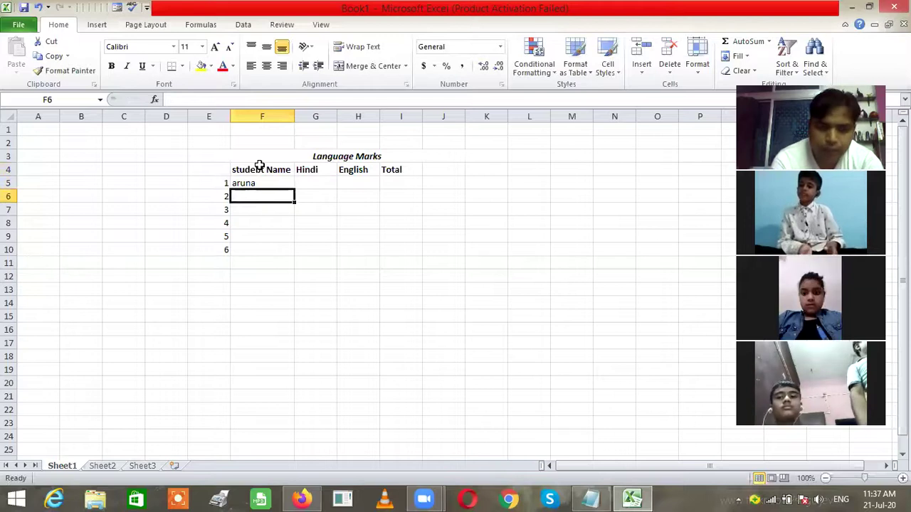
{"action": "type", "text": "kush"}
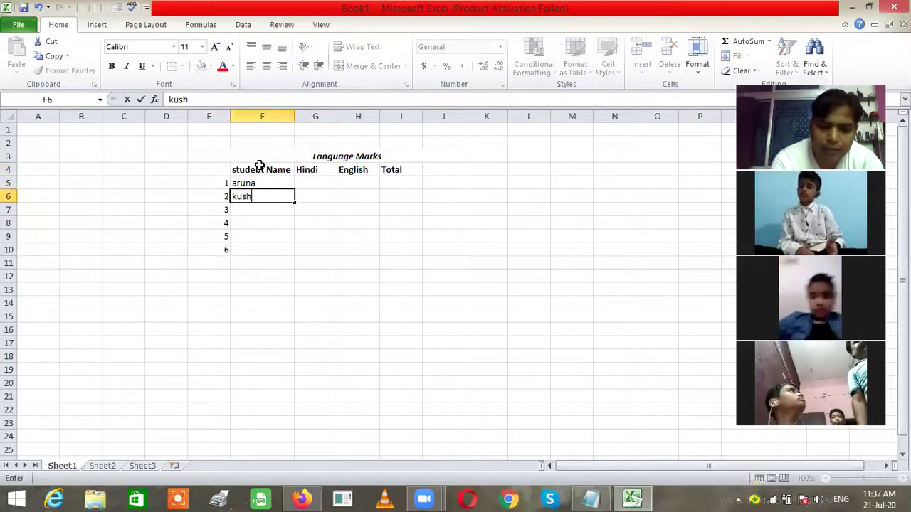
{"action": "key", "text": "BackSpace"}
{"action": "type", "text": "u"}
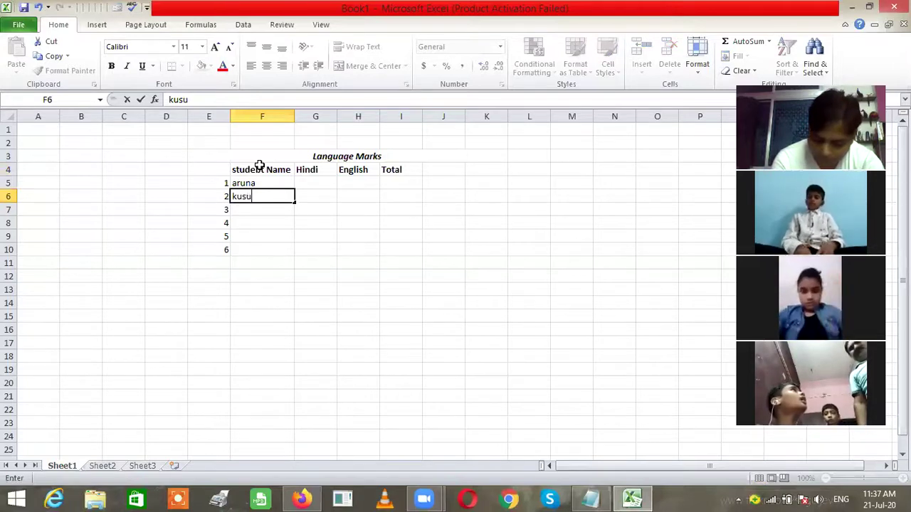
{"action": "type", "text": "m"}
{"action": "key", "text": "Return"}
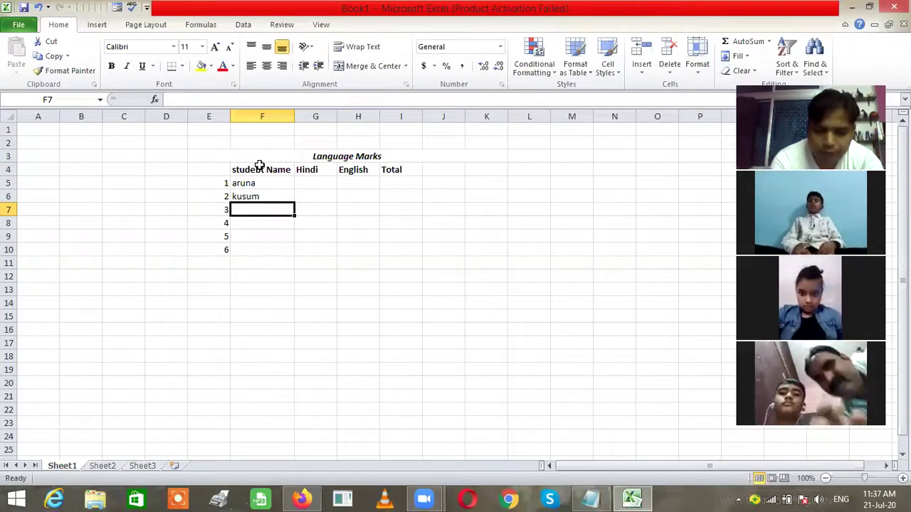
{"action": "type", "text": "vijay"}
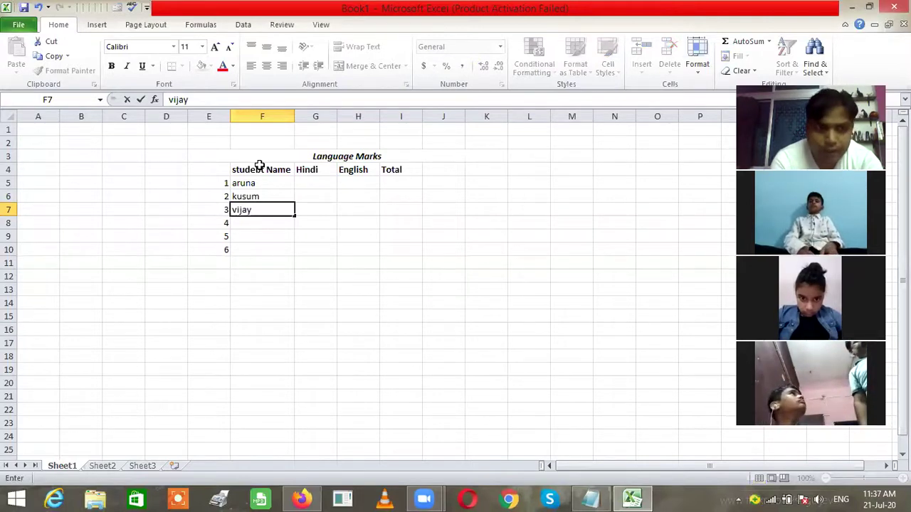
{"action": "key", "text": "Return"}
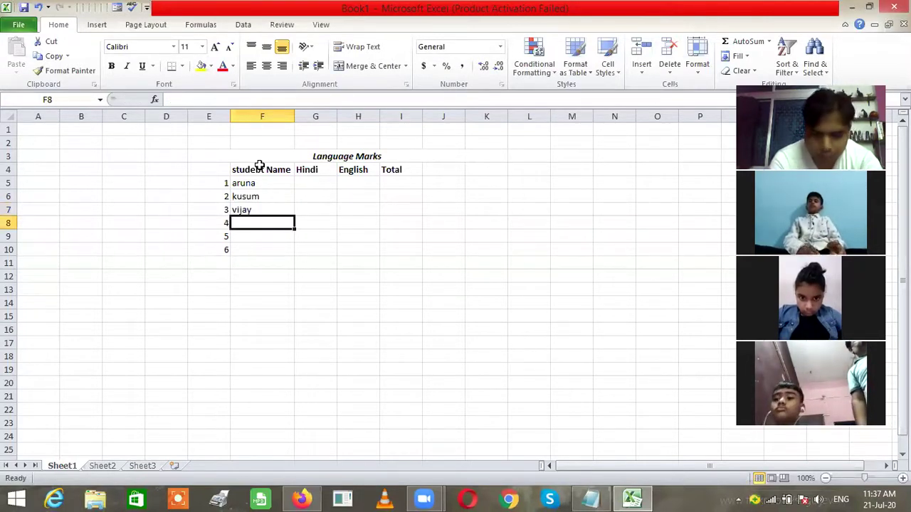
{"action": "type", "text": "ya"}
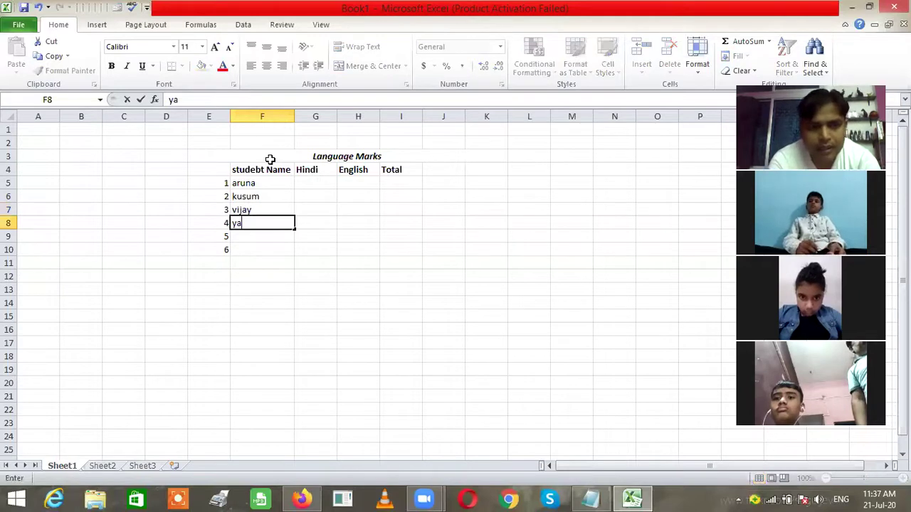
{"action": "type", "text": "sh"}
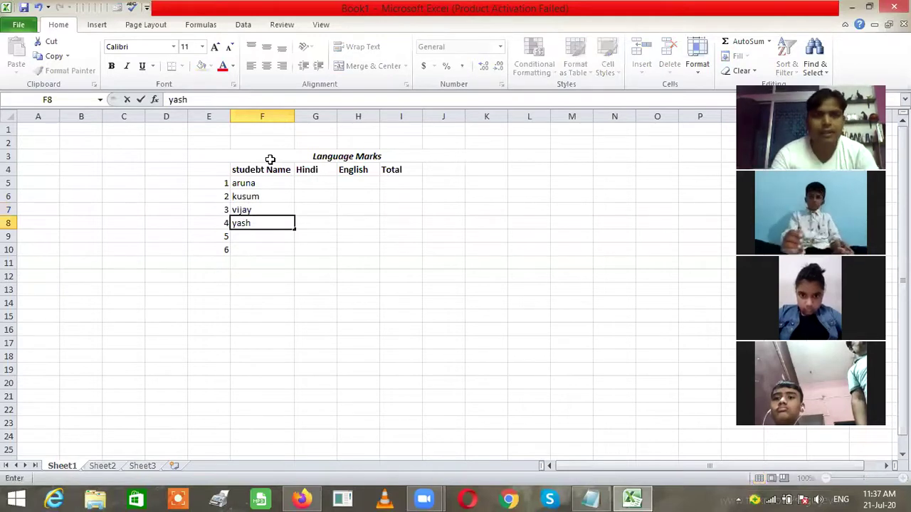
Enter the Hindi marks 40, 4, 38 and 29 in G5:G8 for the four students.
{"action": "left_click", "coordinate": [313, 186]}
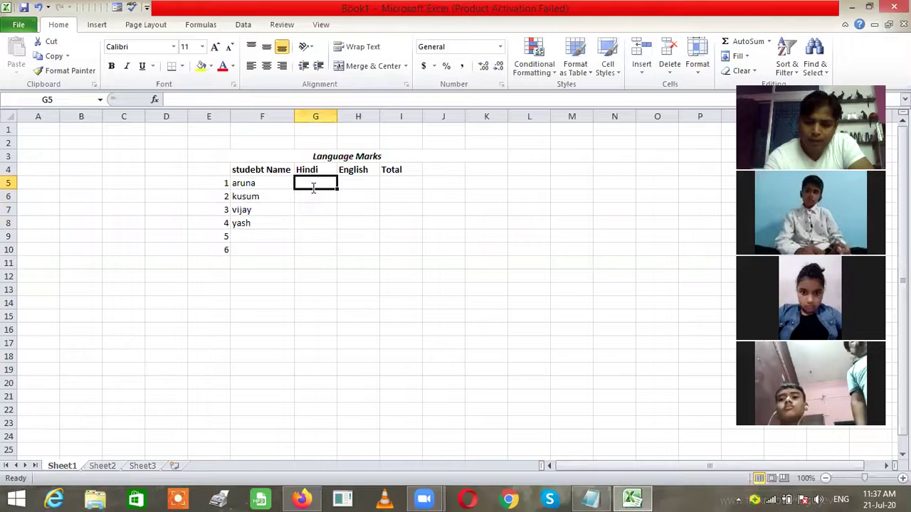
{"action": "type", "text": "40"}
{"action": "key", "text": "Return"}
{"action": "type", "text": "4"}
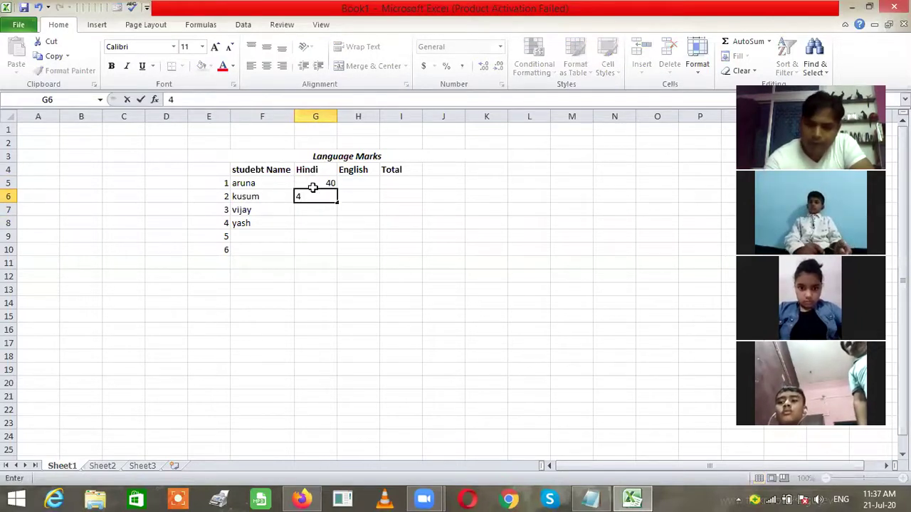
{"action": "key", "text": "Return"}
{"action": "type", "text": "38"}
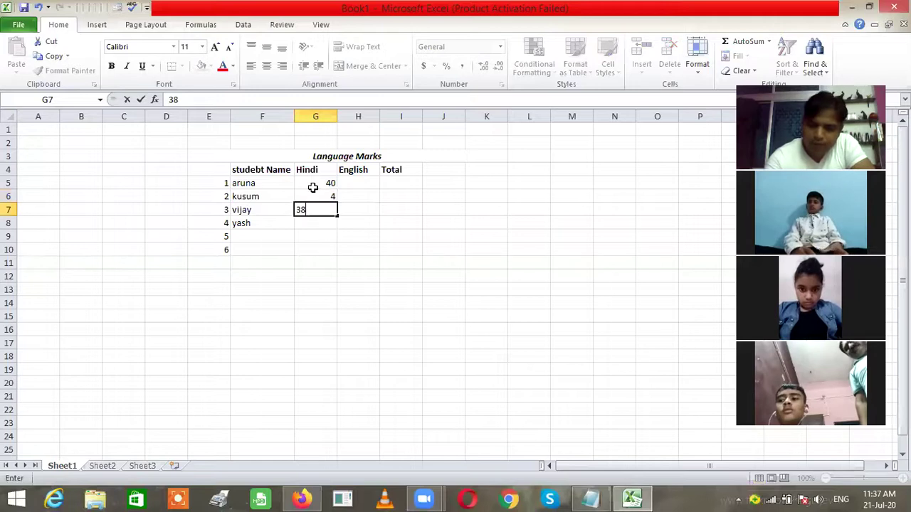
{"action": "key", "text": "Return"}
{"action": "type", "text": "29"}
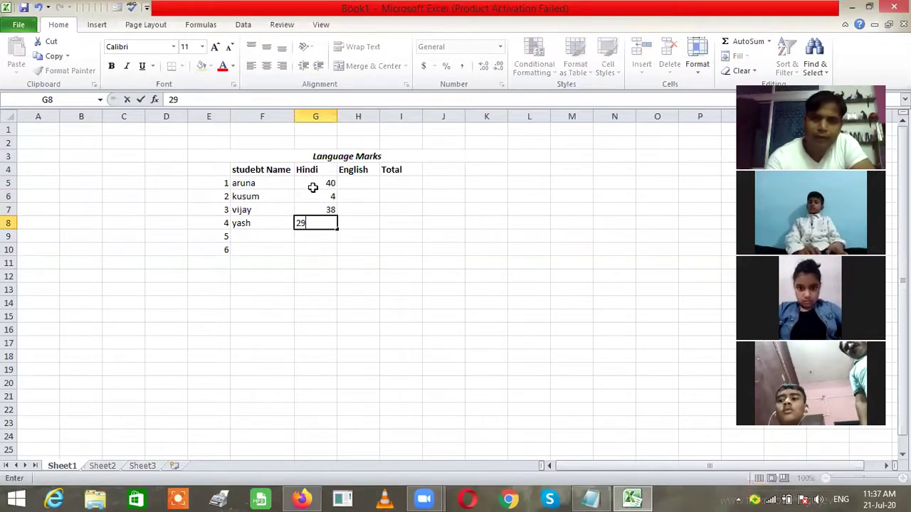
Enter the English marks 37, 45, 35 and 40 in H5:H8 for the four students.
{"action": "key", "text": "Right"}
{"action": "key", "text": "Up"}
{"action": "key", "text": "Up"}
{"action": "key", "text": "Up"}
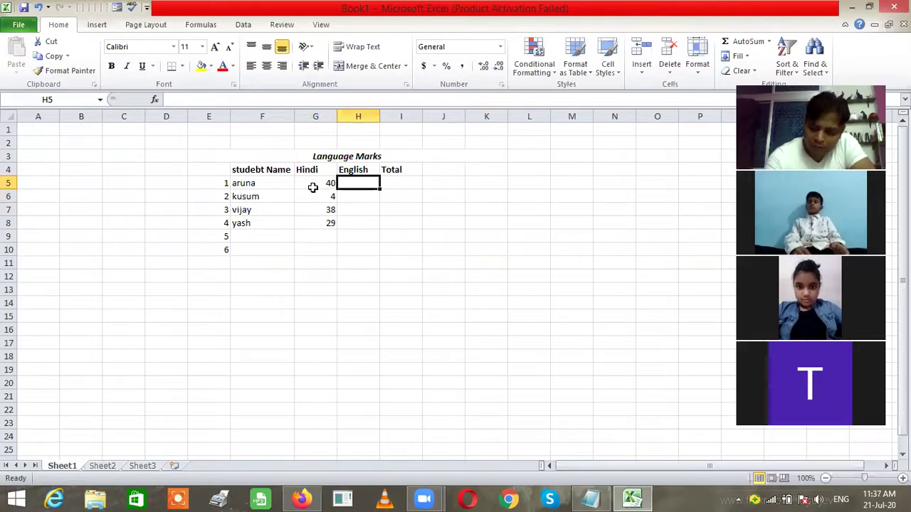
{"action": "type", "text": "37"}
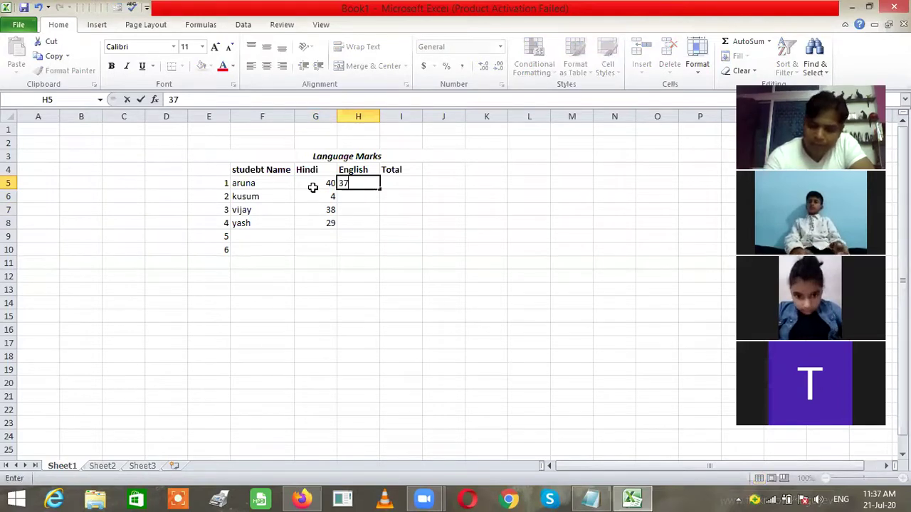
{"action": "key", "text": "Return"}
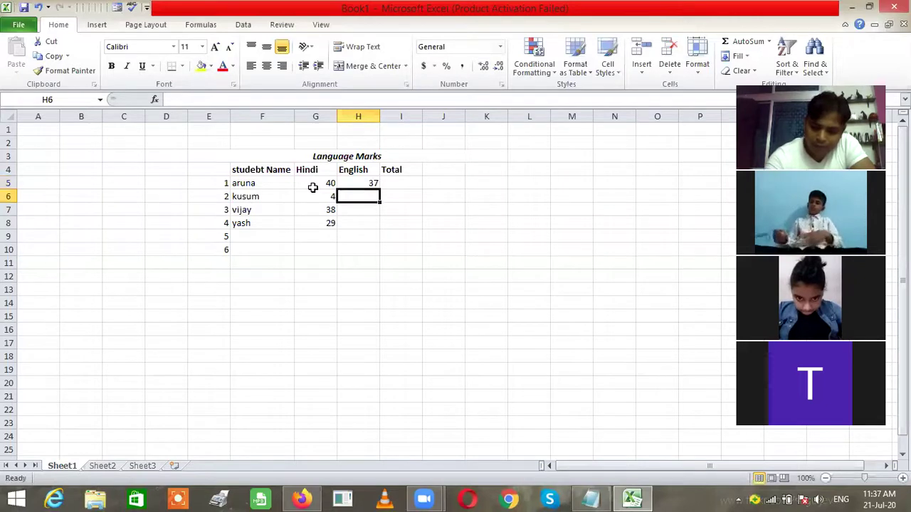
{"action": "type", "text": "45"}
{"action": "key", "text": "Return"}
{"action": "type", "text": "35"}
{"action": "key", "text": "Return"}
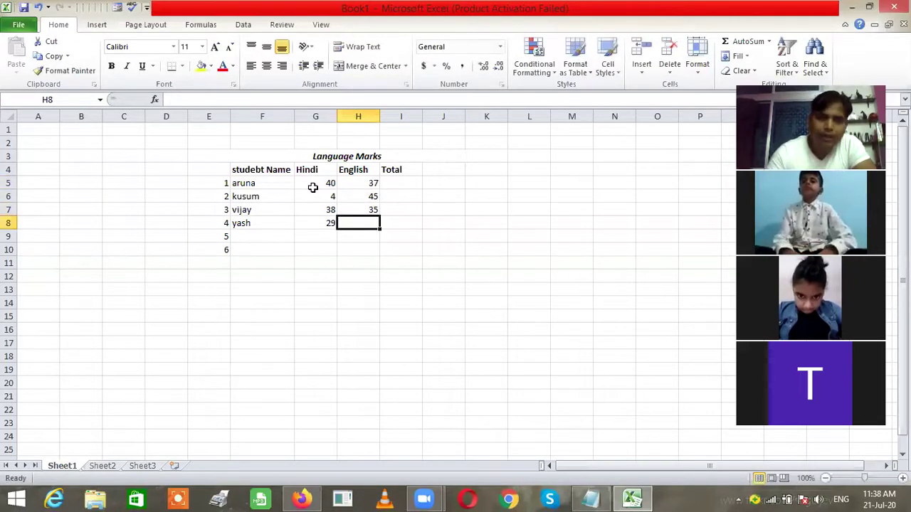
{"action": "type", "text": "40"}
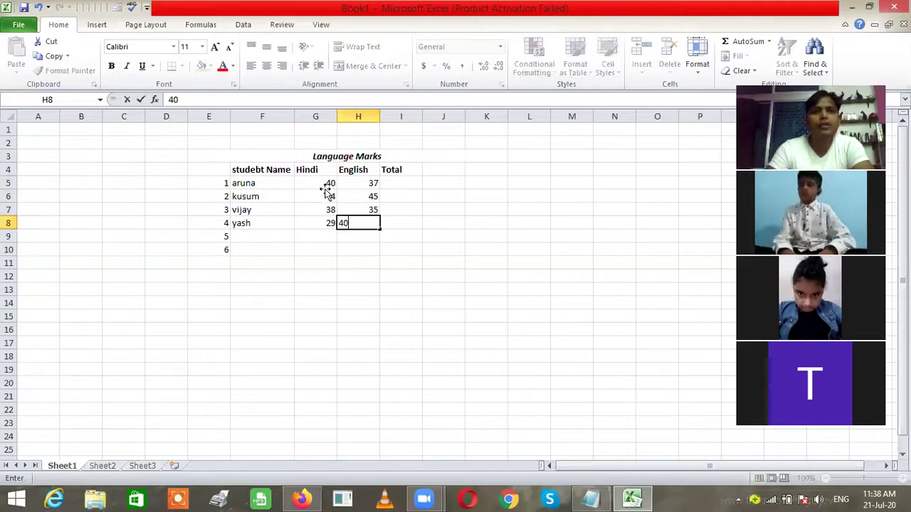
{"action": "left_click", "coordinate": [326, 186]}
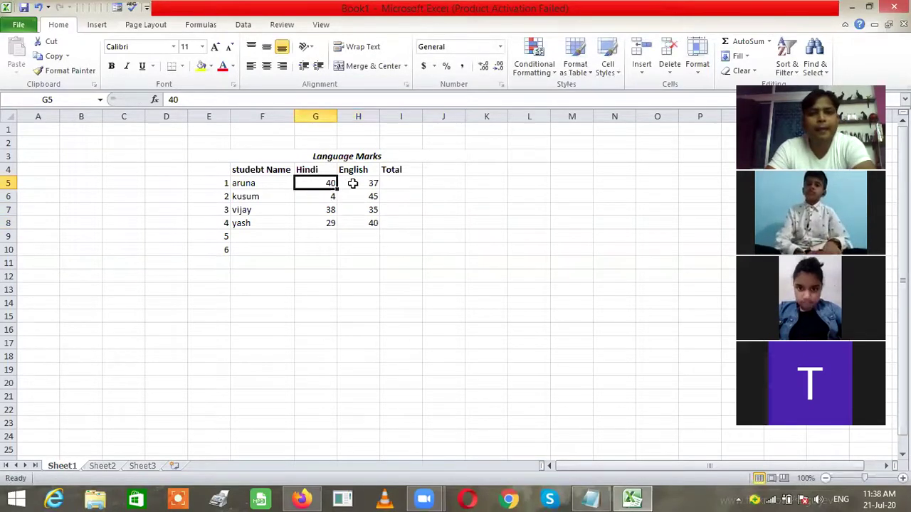
{"action": "left_click", "coordinate": [400, 184]}
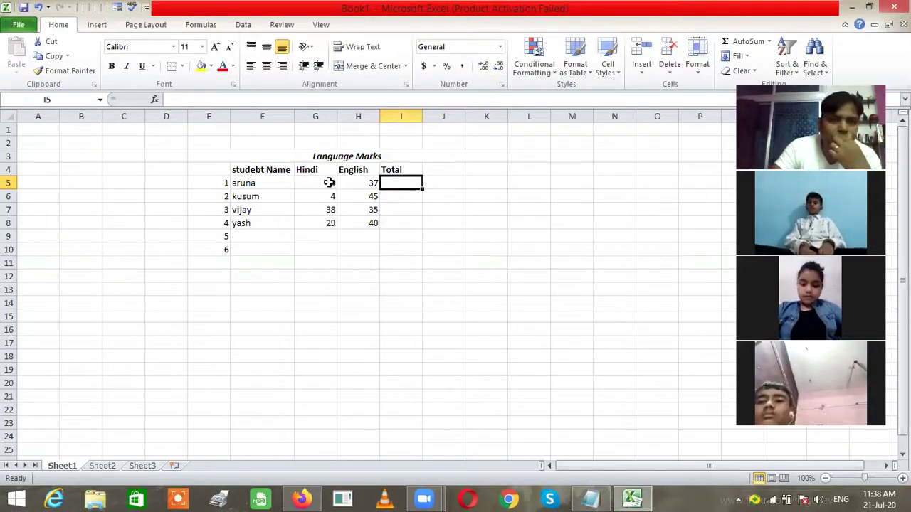
{"action": "left_click", "coordinate": [329, 182]}
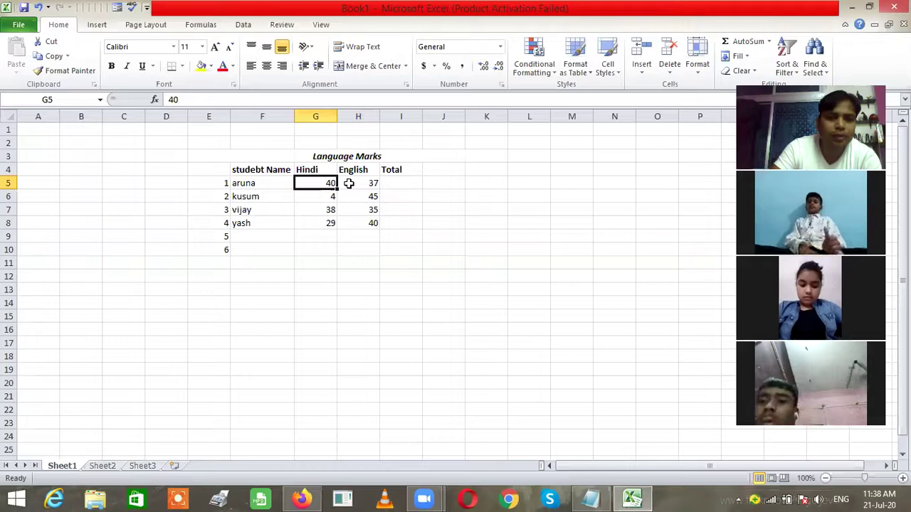
{"action": "left_click_drag", "start_coordinate": [347, 183], "coordinate": [331, 183]}
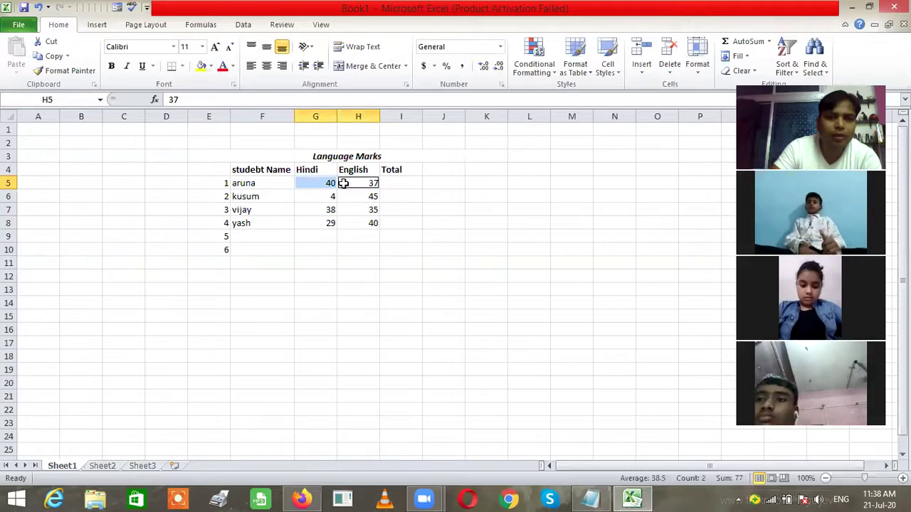
{"action": "left_click", "coordinate": [392, 185]}
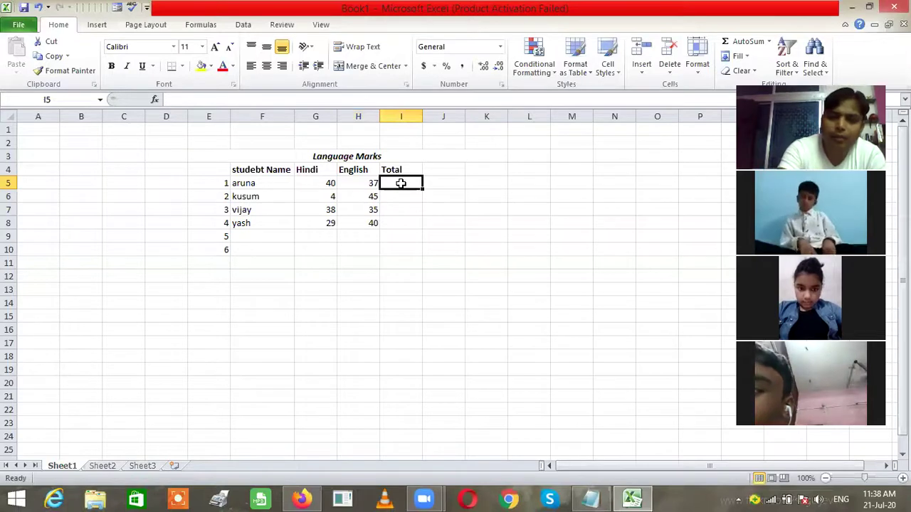
{"action": "type", "text": "=sum"}
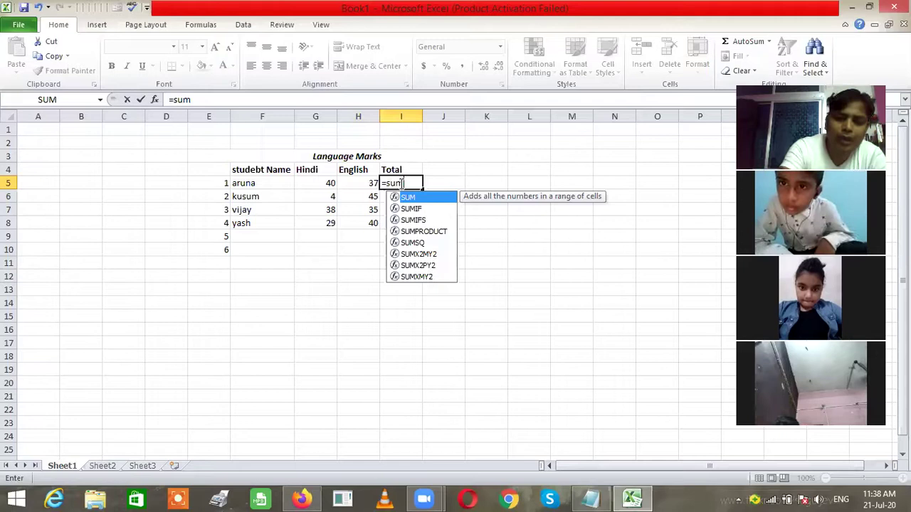
{"action": "key", "text": "BackSpace"}
{"action": "type", "text": "m"}
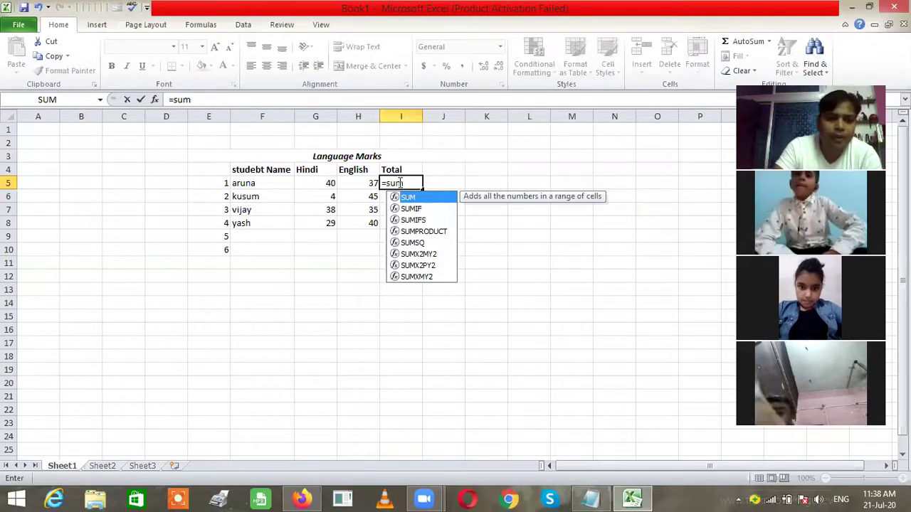
{"action": "left_click", "coordinate": [321, 187]}
{"action": "left_click", "coordinate": [384, 187], "text": "ctrl"}
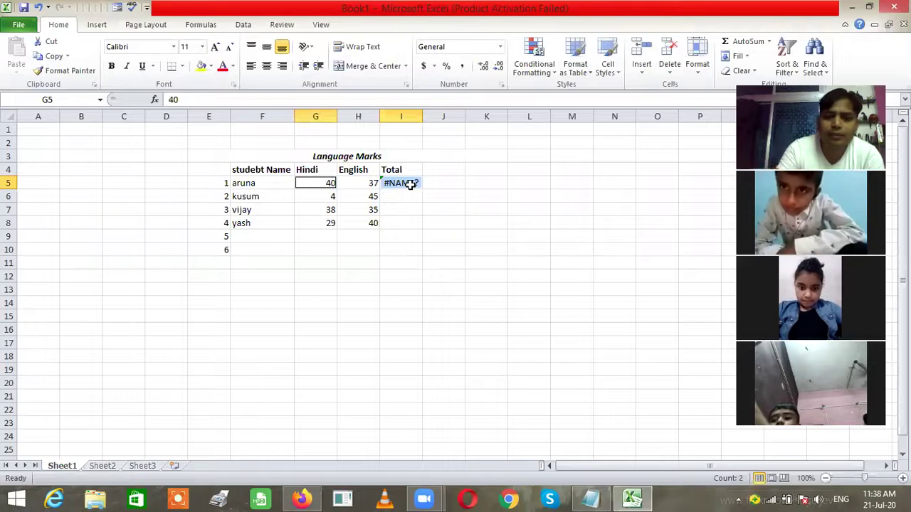
{"action": "left_click", "coordinate": [410, 184]}
{"action": "key", "text": "Delete"}
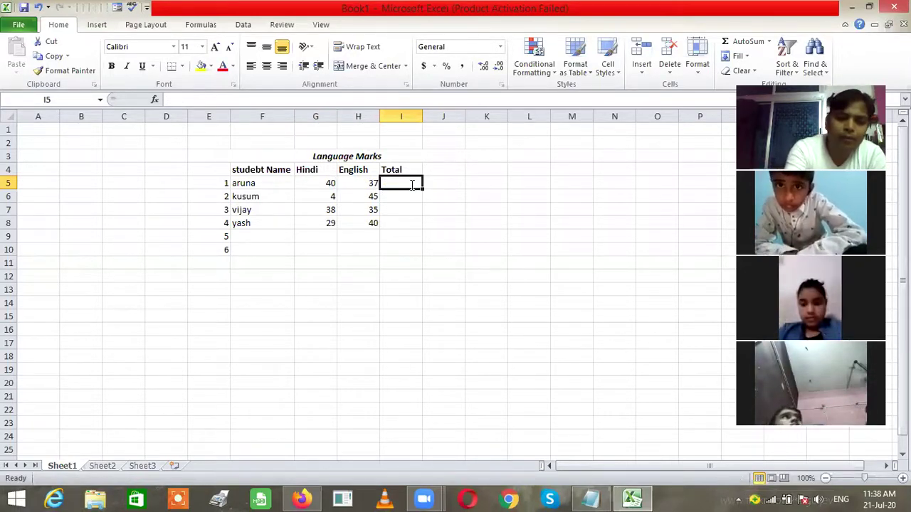
Total the first student's Hindi and English marks in I5 with =SUM(G5+H5) and fill the formula down to I8.
{"action": "type", "text": "=s"}
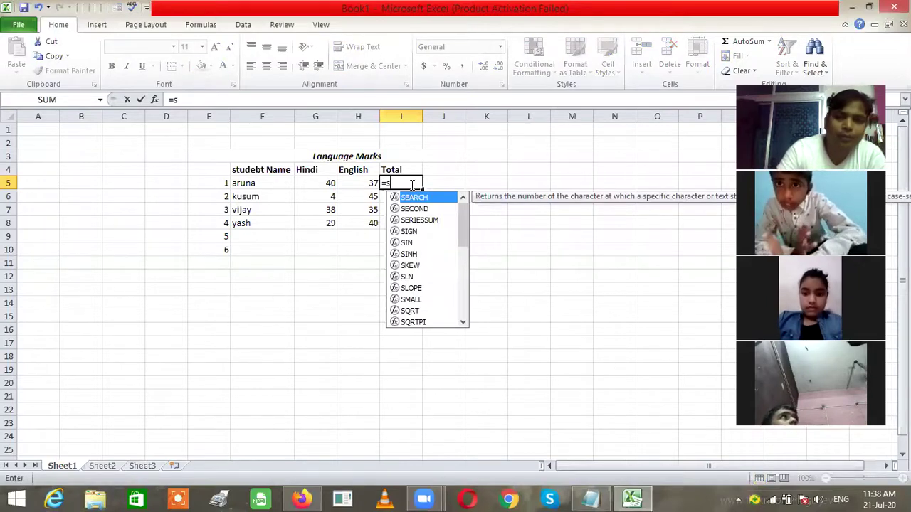
{"action": "type", "text": "um"}
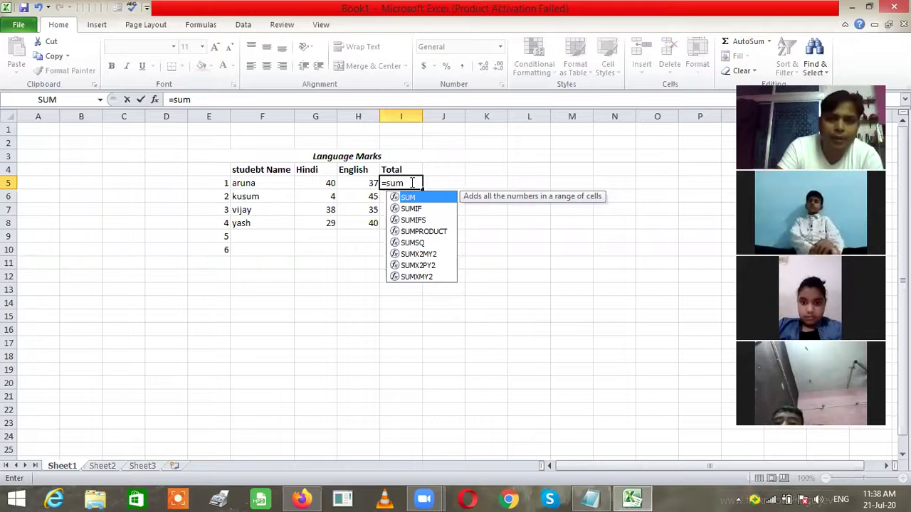
{"action": "type", "text": "("}
{"action": "left_click", "coordinate": [315, 185]}
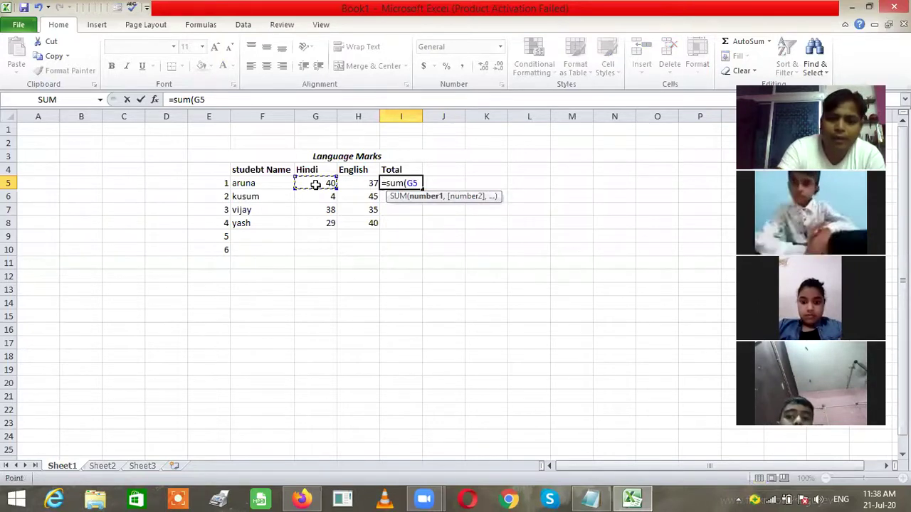
{"action": "type", "text": "="}
{"action": "key", "text": "BackSpace"}
{"action": "type", "text": "+H5"}
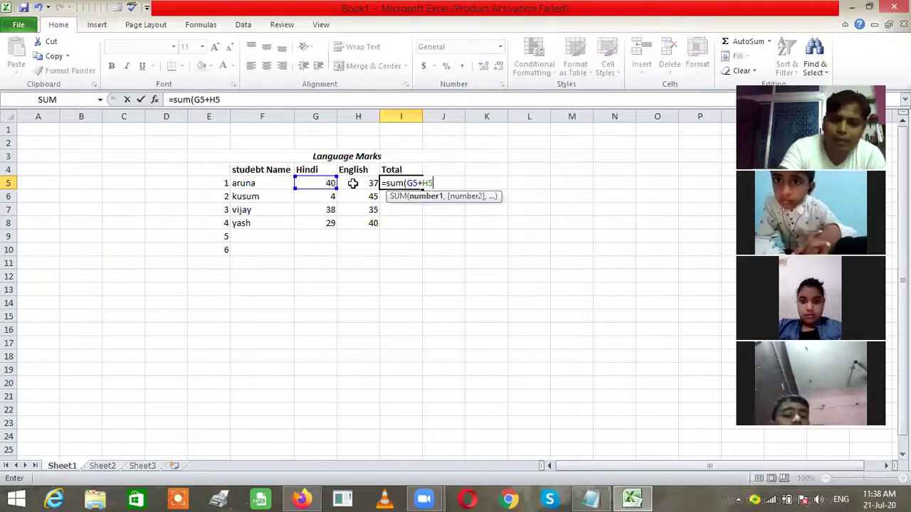
{"action": "left_click", "coordinate": [352, 183]}
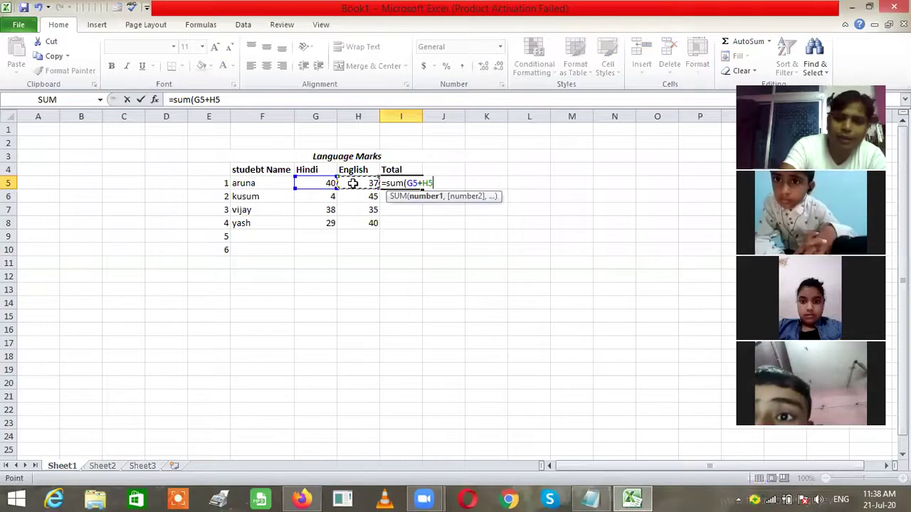
{"action": "type", "text": ")"}
{"action": "key", "text": "Return"}
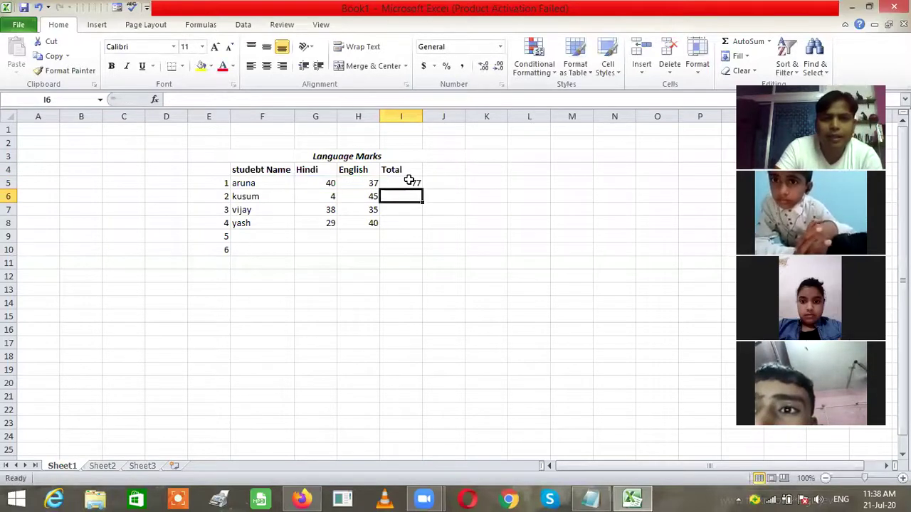
{"action": "left_click", "coordinate": [419, 187]}
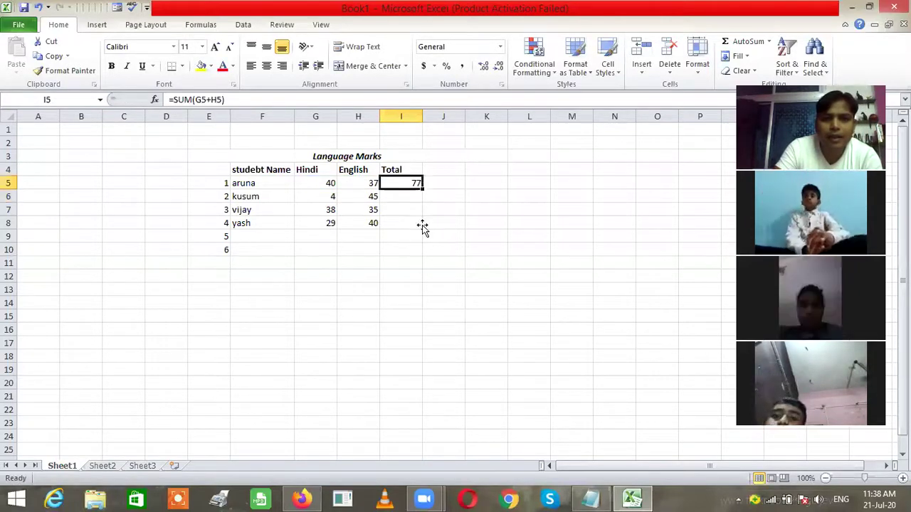
{"action": "left_click_drag", "start_coordinate": [423, 227], "coordinate": [423, 229]}
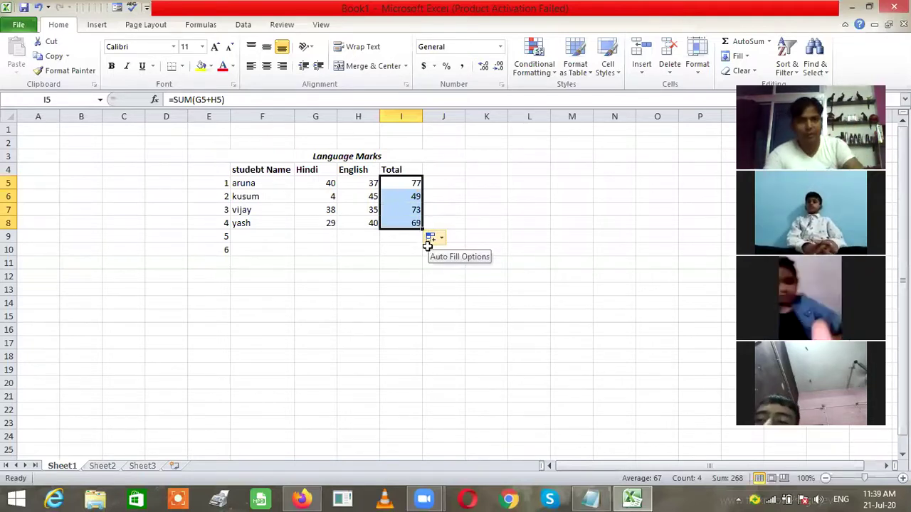
Clear the unused serial numbers 5 and 6 from E9:E10.
{"action": "left_click", "coordinate": [427, 246]}
{"action": "left_click_drag", "start_coordinate": [222, 237], "coordinate": [222, 256]}
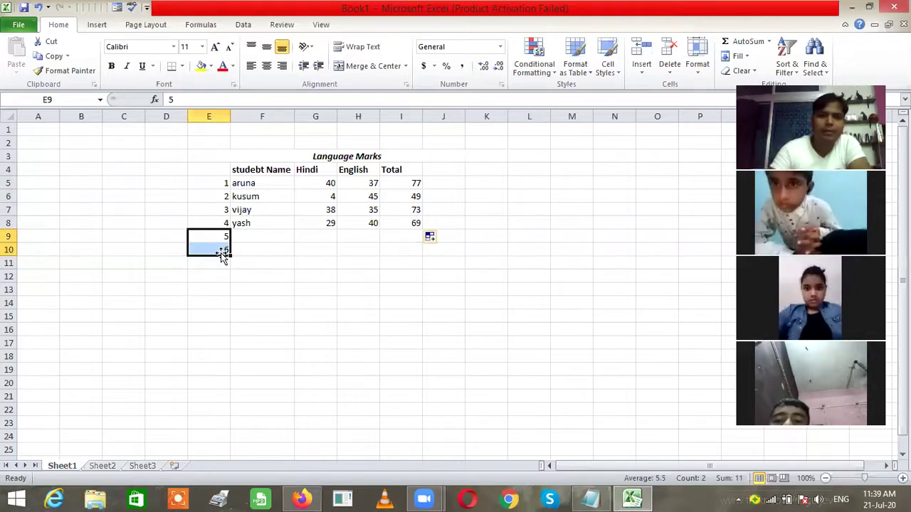
{"action": "key", "text": "Delete"}
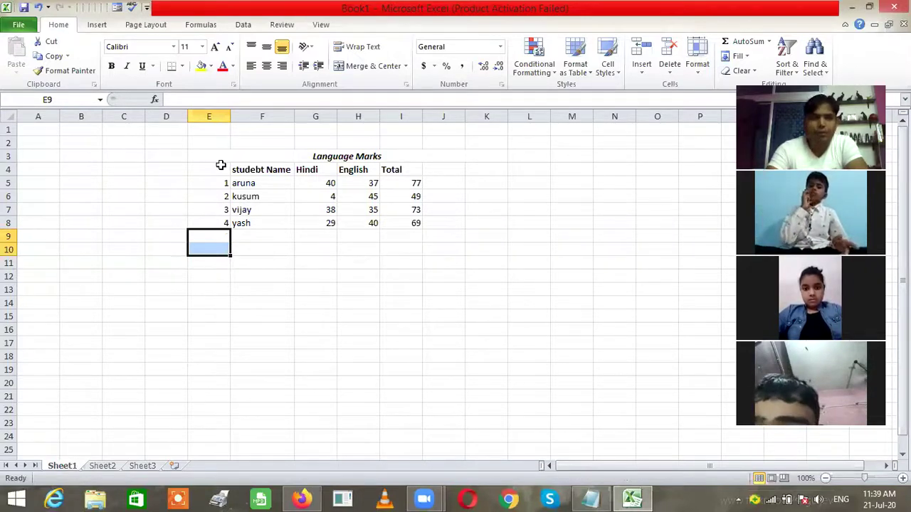
Copy the whole marks table with its merged heading from E3:K8 and paste it into Sheet2 starting at F4.
{"action": "left_click_drag", "start_coordinate": [217, 155], "coordinate": [235, 219]}
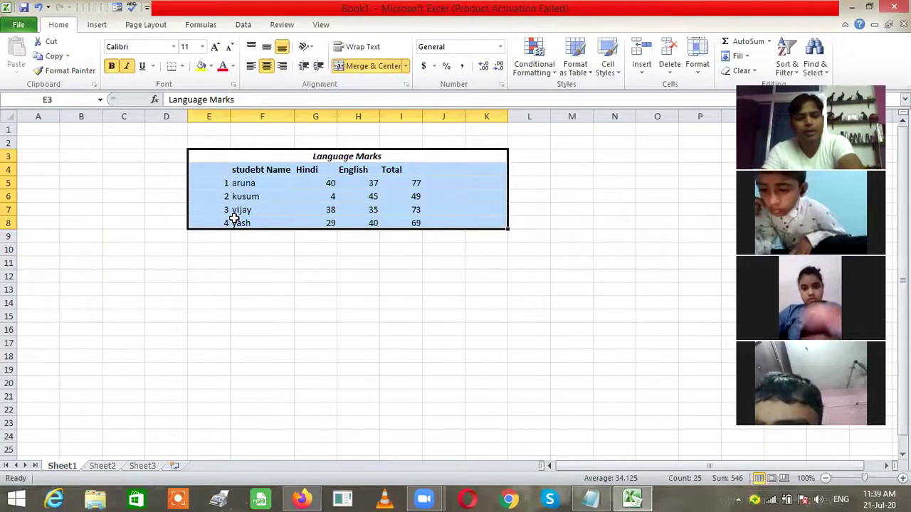
{"action": "key", "text": "ctrl+c"}
{"action": "key", "text": "ctrl+Page_Down"}
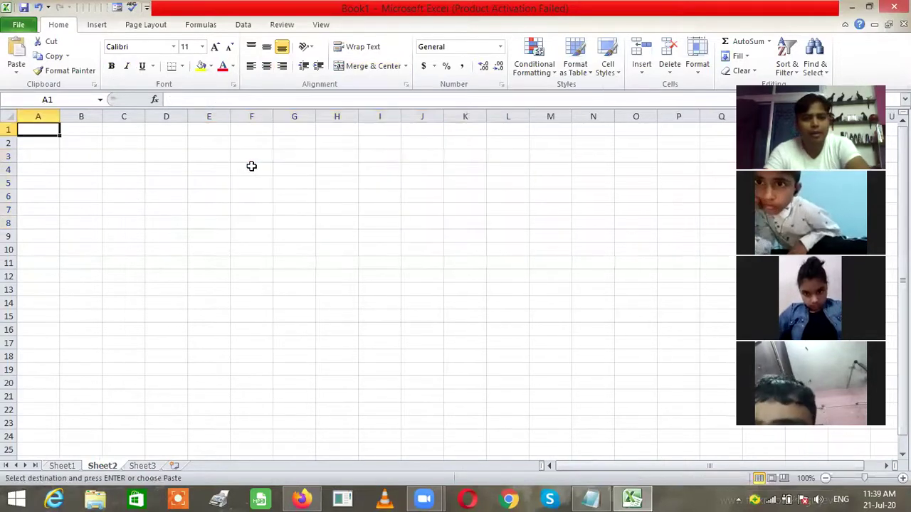
{"action": "left_click", "coordinate": [251, 169]}
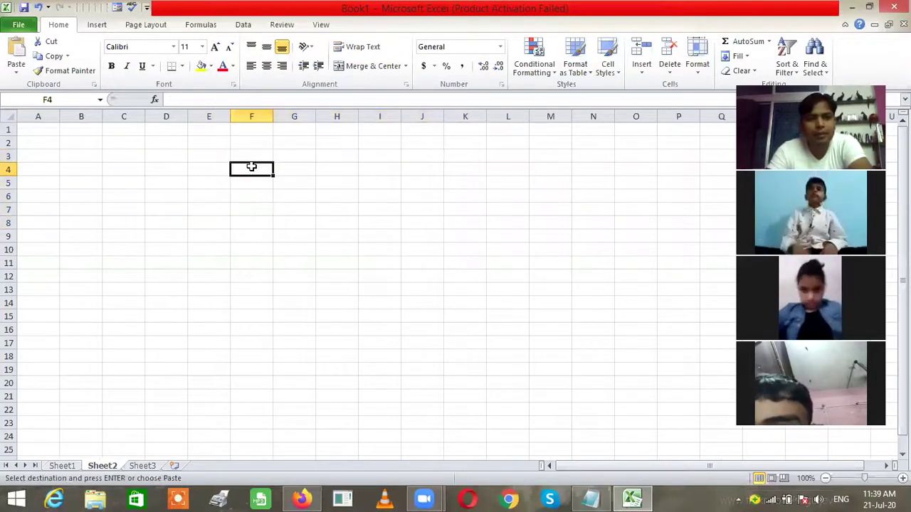
{"action": "key", "text": "ctrl+v"}
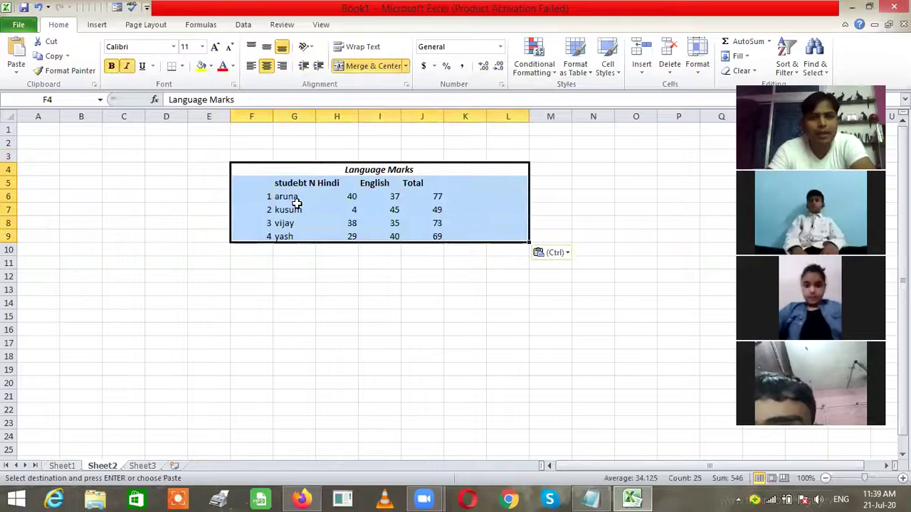
Change the merged heading of the pasted table on Sheet2 to "computer Marks".
{"action": "left_click", "coordinate": [385, 170]}
{"action": "double_click", "coordinate": [385, 170]}
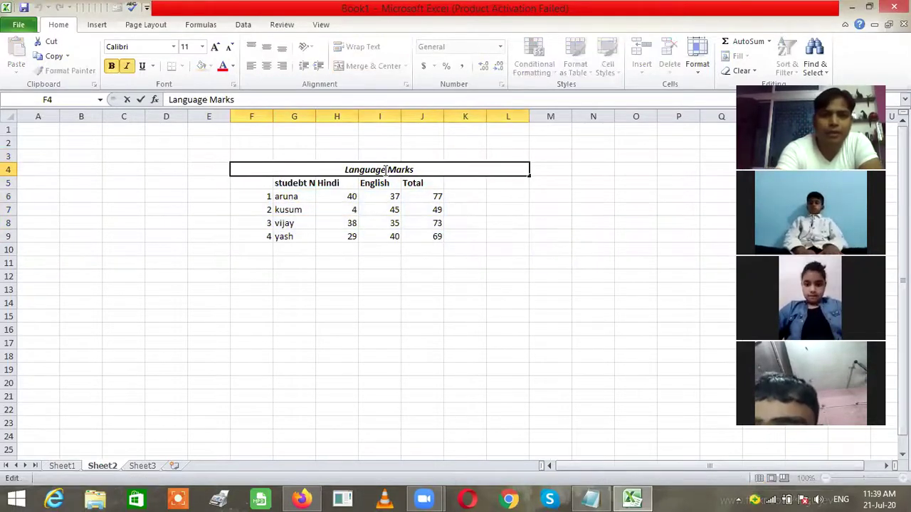
{"action": "key", "text": "BackSpace"}
{"action": "key", "text": "BackSpace"}
{"action": "key", "text": "BackSpace"}
{"action": "key", "text": "BackSpace"}
{"action": "key", "text": "BackSpace"}
{"action": "key", "text": "BackSpace"}
{"action": "key", "text": "BackSpace"}
{"action": "key", "text": "BackSpace"}
{"action": "type", "text": "co "}
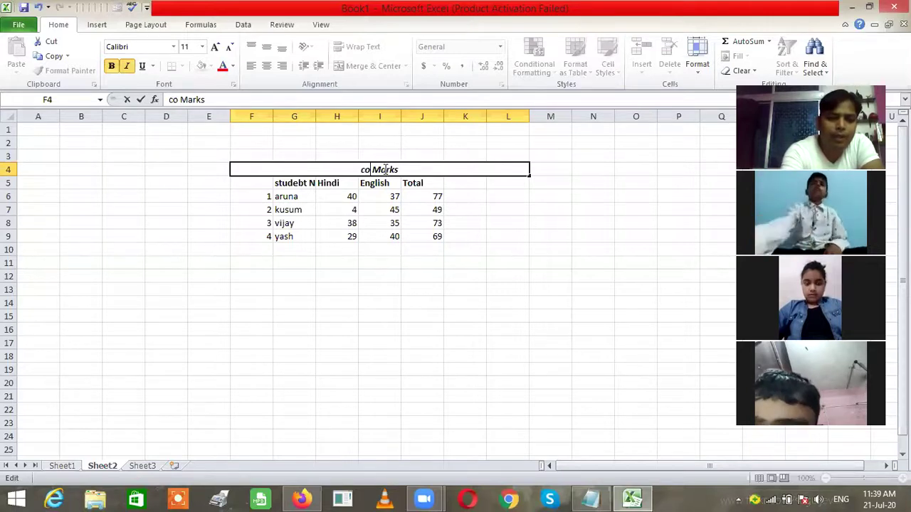
{"action": "type", "text": "mputer"}
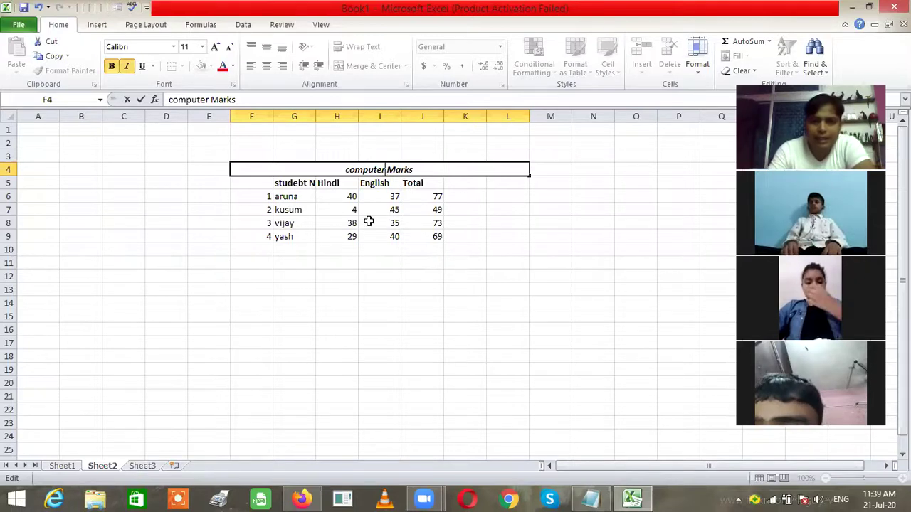
Replace the Hindi marks in H6:H9 of the computer marks table with 28, 22, 25 and 30.
{"action": "left_click", "coordinate": [430, 260]}
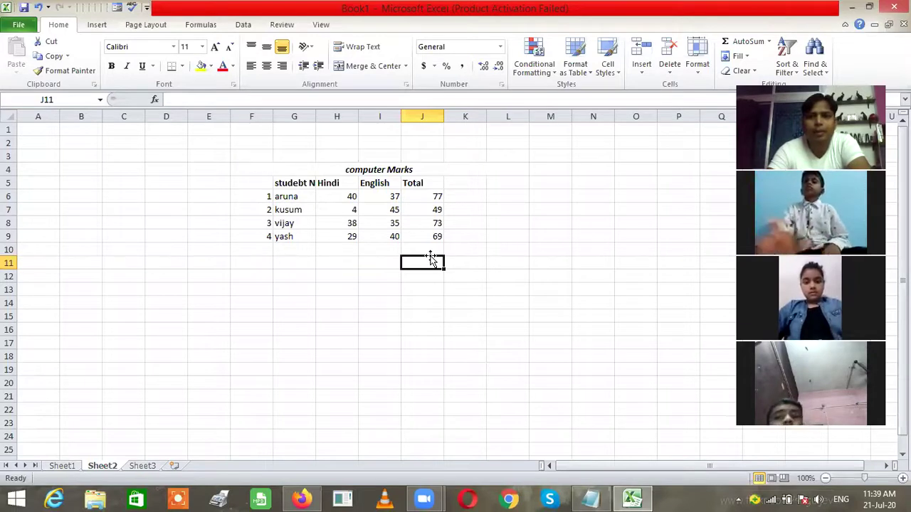
{"action": "left_click", "coordinate": [352, 196]}
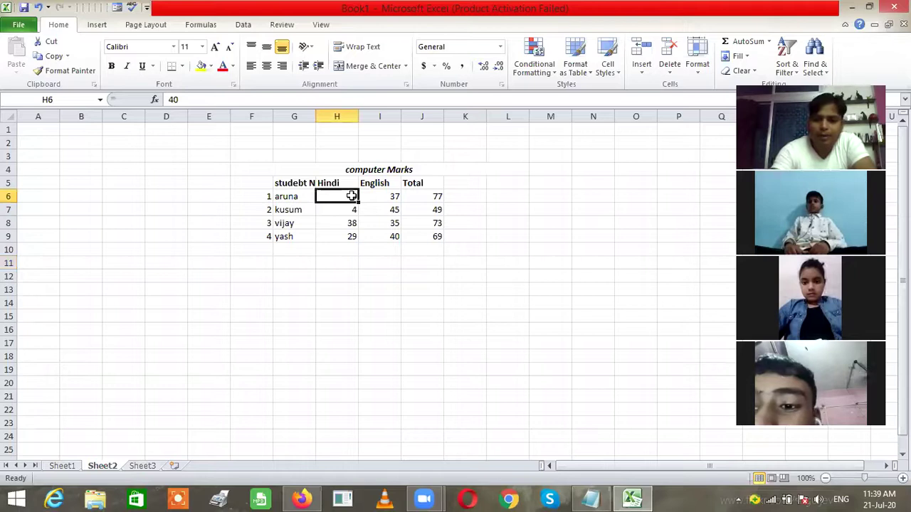
{"action": "type", "text": "28"}
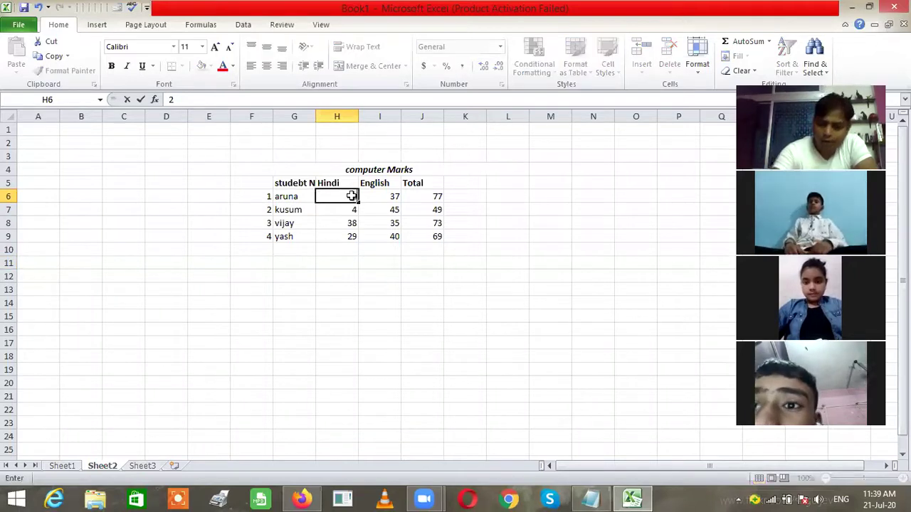
{"action": "key", "text": "Return"}
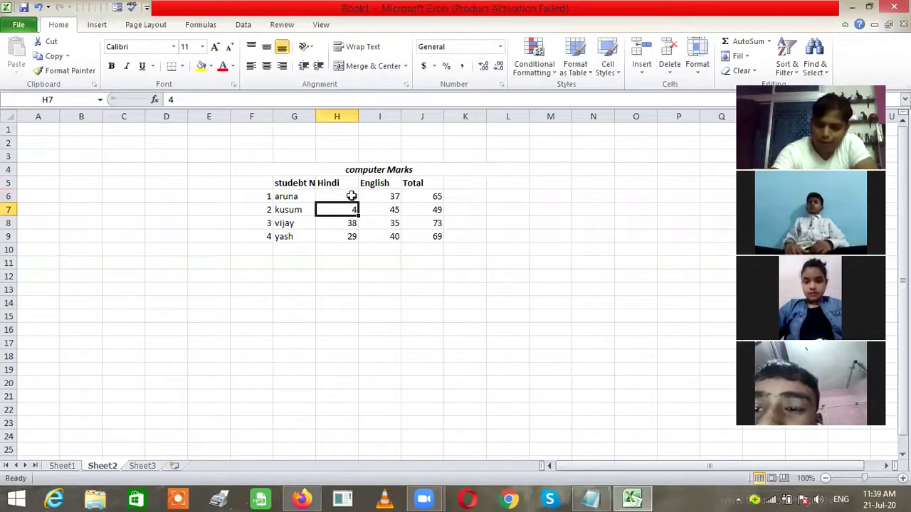
{"action": "type", "text": "22"}
{"action": "key", "text": "Return"}
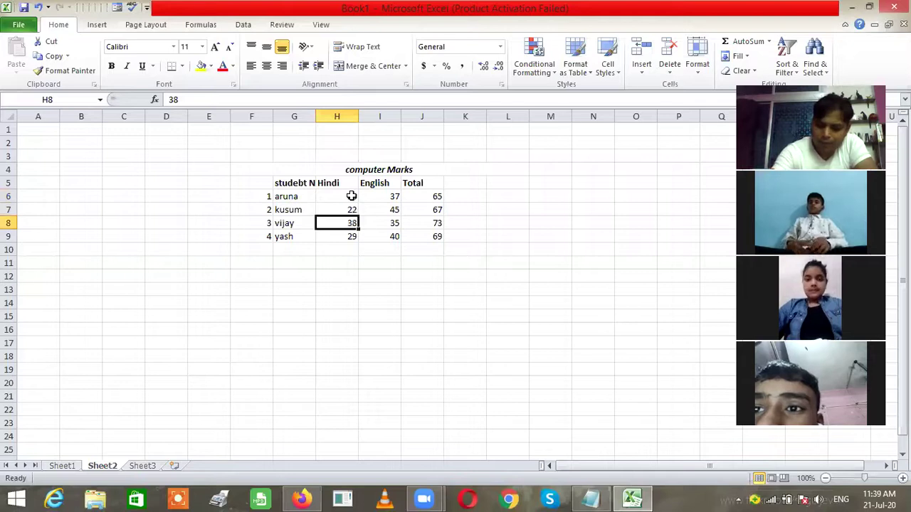
{"action": "type", "text": "25"}
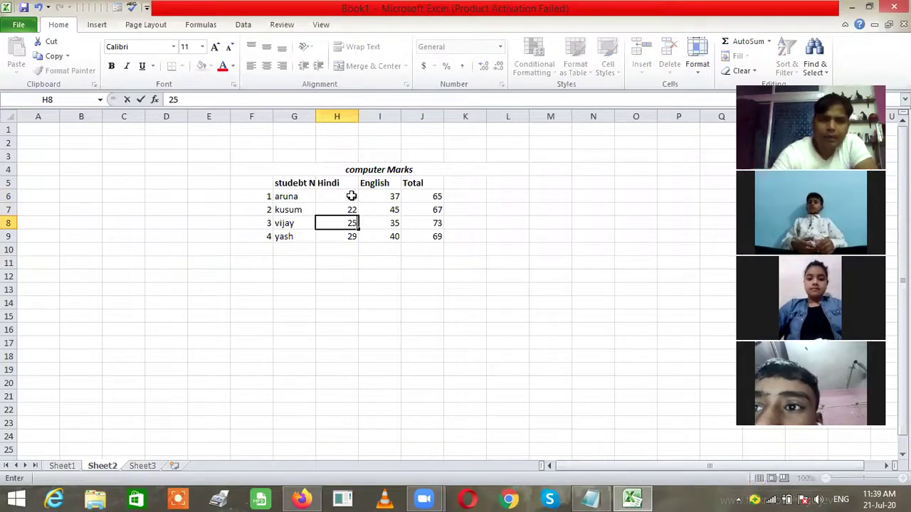
{"action": "key", "text": "Return"}
{"action": "type", "text": "30"}
{"action": "left_click", "coordinate": [375, 273]}
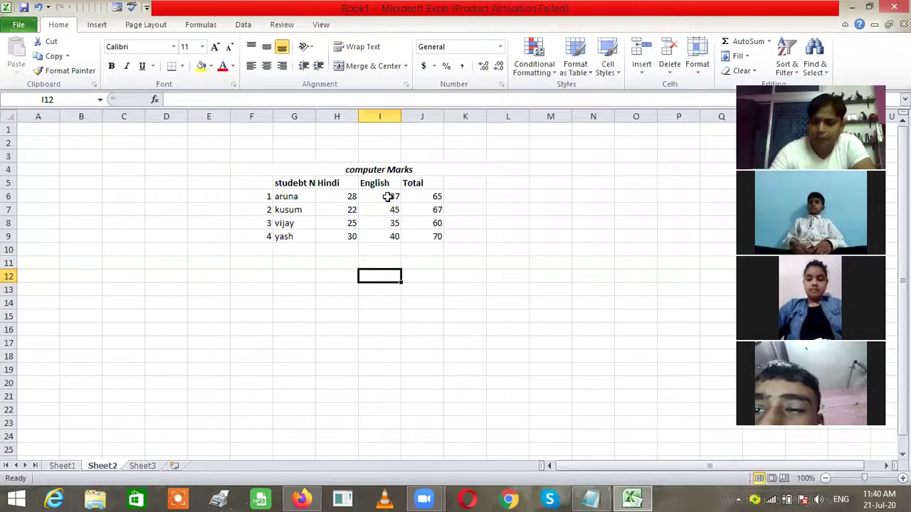
Replace the English marks in I6:I9 of the computer marks table with 15, 18, 18 and 17.
{"action": "left_click", "coordinate": [388, 198]}
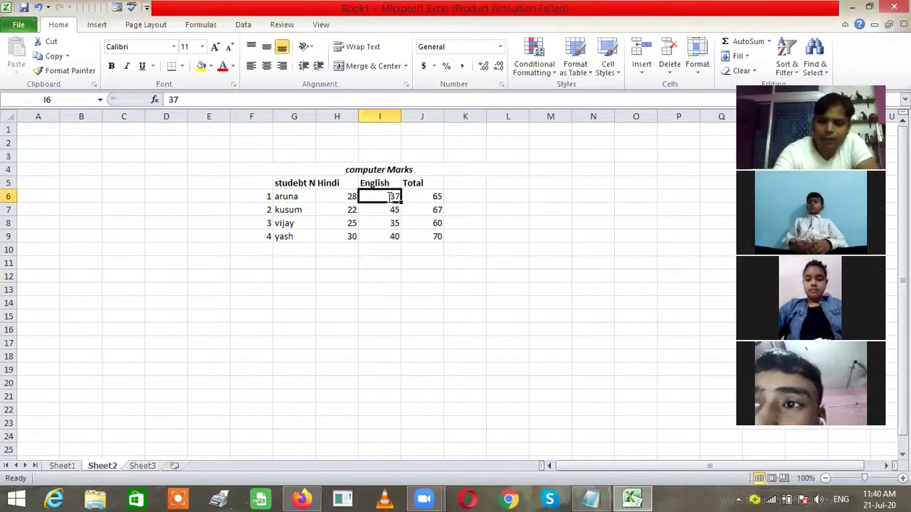
{"action": "type", "text": "15"}
{"action": "key", "text": "Tab"}
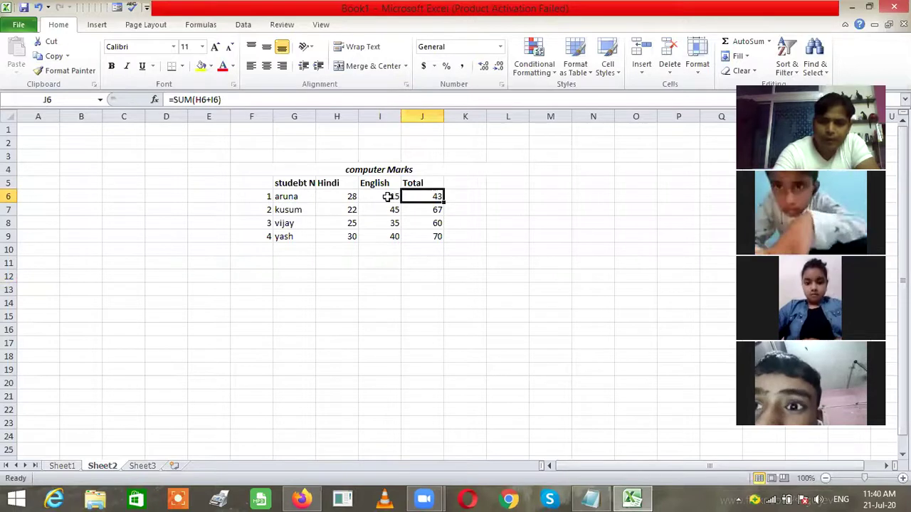
{"action": "key", "text": "Return"}
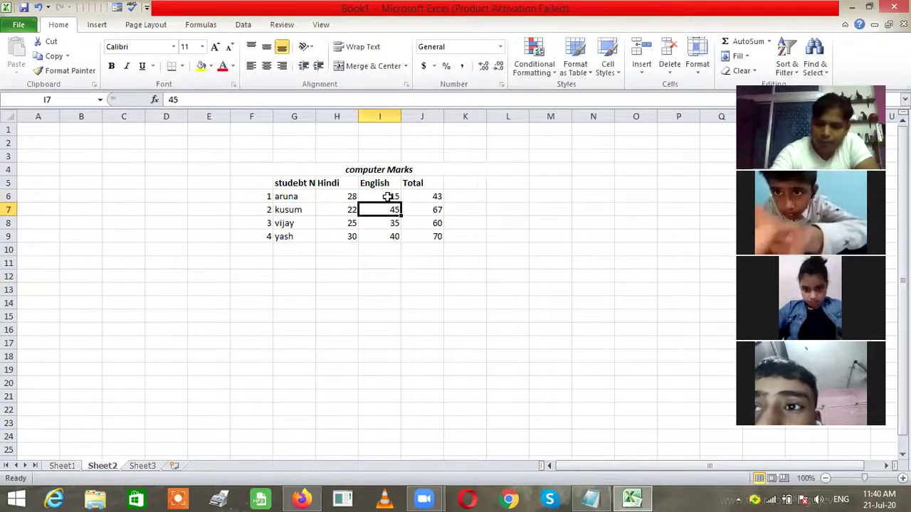
{"action": "type", "text": "1"}
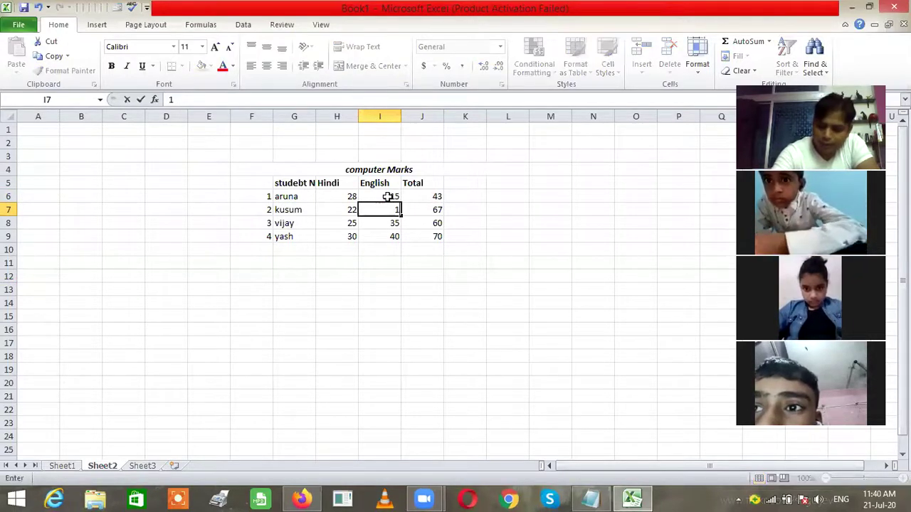
{"action": "type", "text": "8"}
{"action": "key", "text": "Return"}
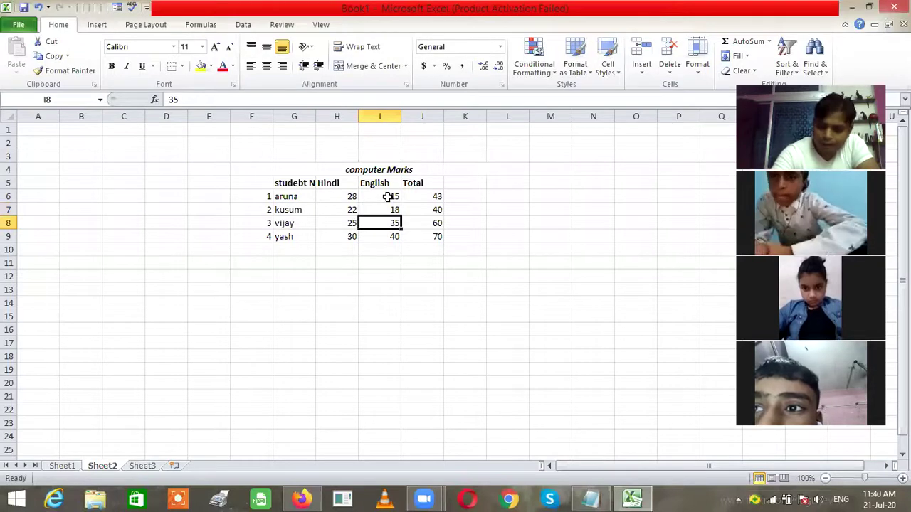
{"action": "type", "text": "18"}
{"action": "key", "text": "Return"}
{"action": "type", "text": "17"}
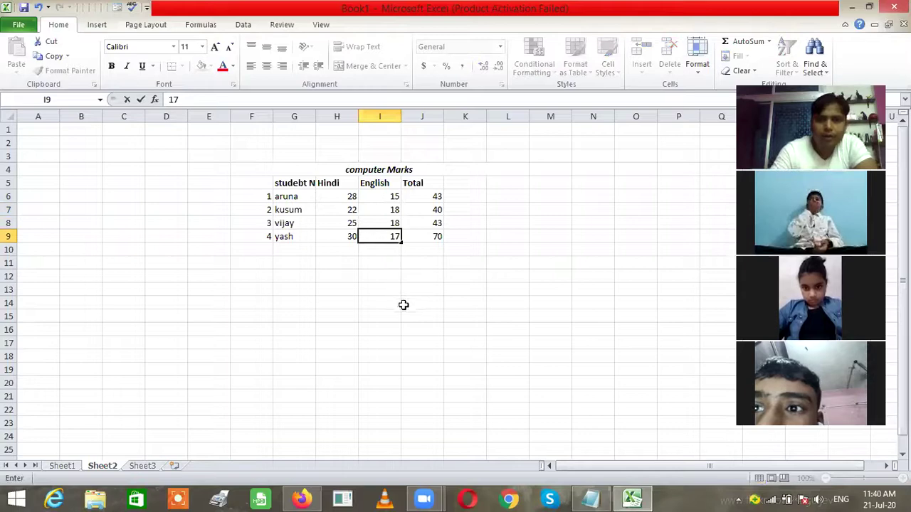